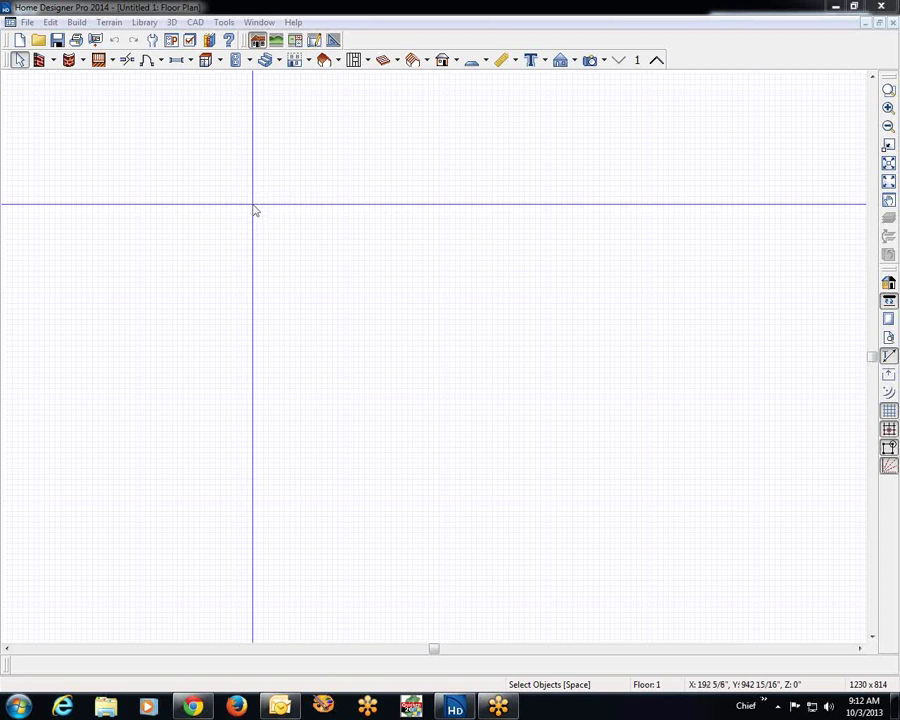
Draw four straight exterior walls forming a closed square Living Area on Floor 1.
click(54, 61)
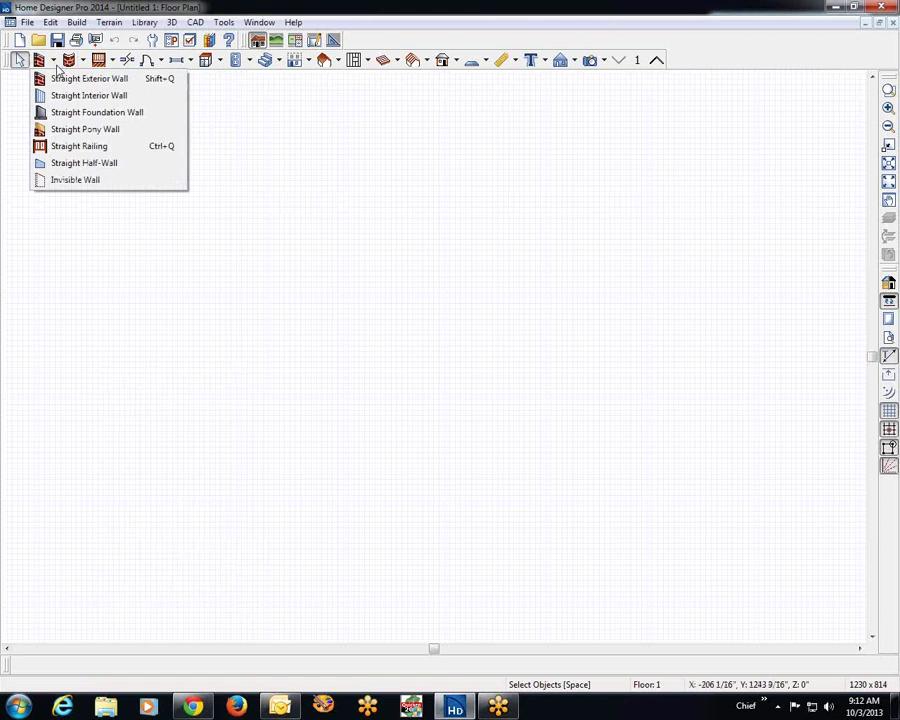
click(58, 80)
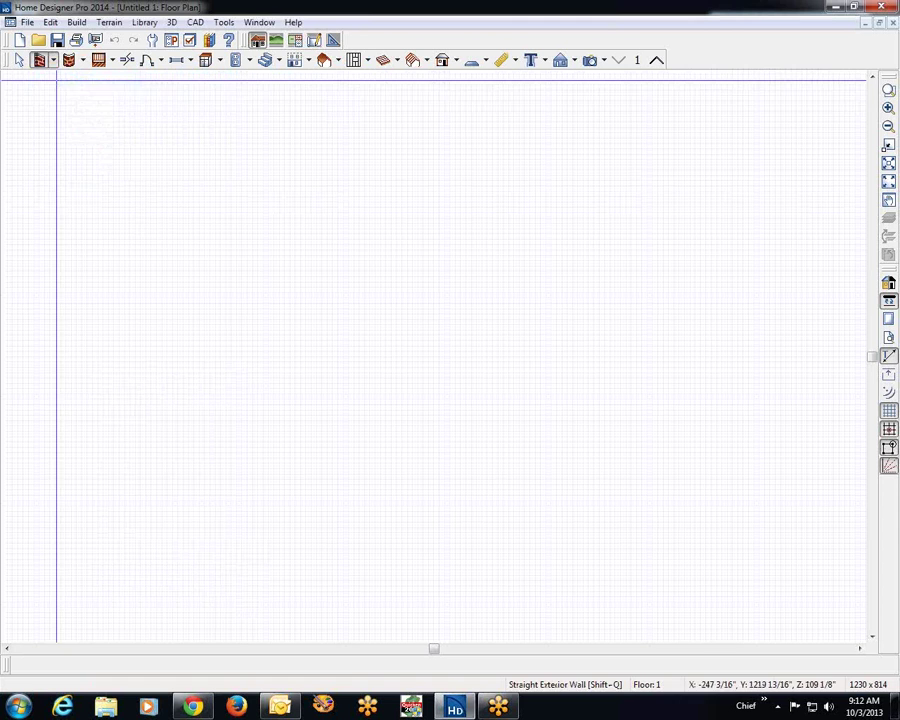
mouse_move(245, 241)
mouse_down()
mouse_move(406, 240)
mouse_move(406, 382)
mouse_move(245, 383)
mouse_move(247, 242)
mouse_up()
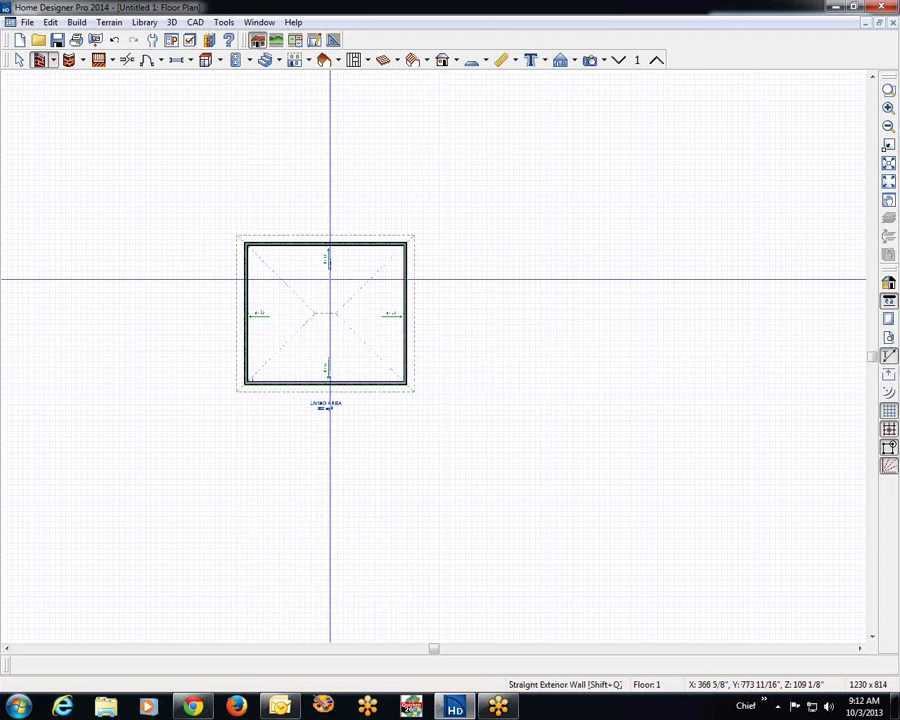
In Default Settings, set Floor 1's Finished Ceiling (F) height to 108".
click(48, 22)
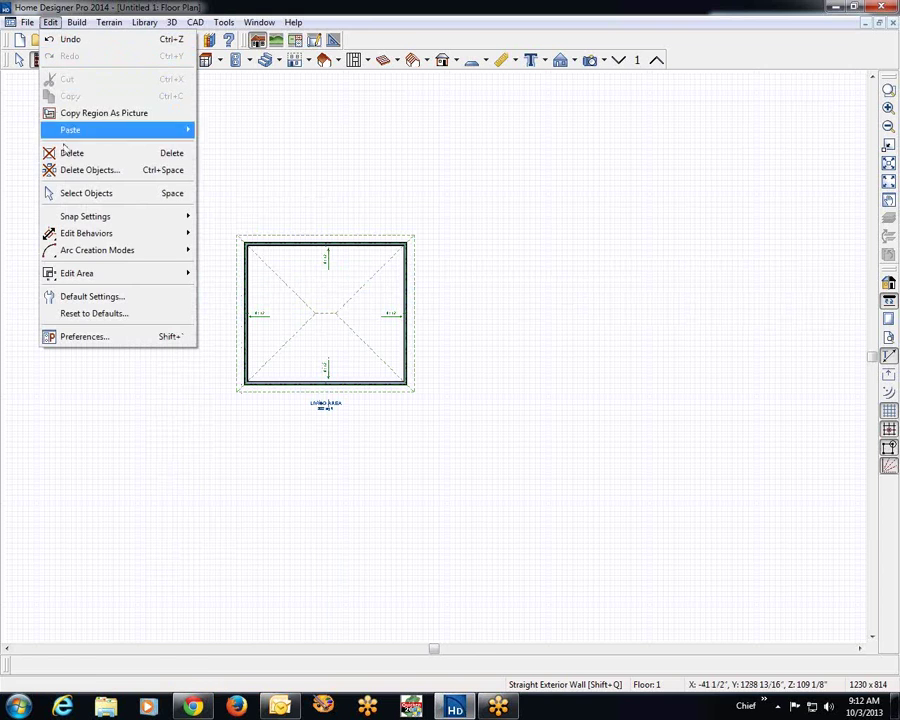
click(75, 297)
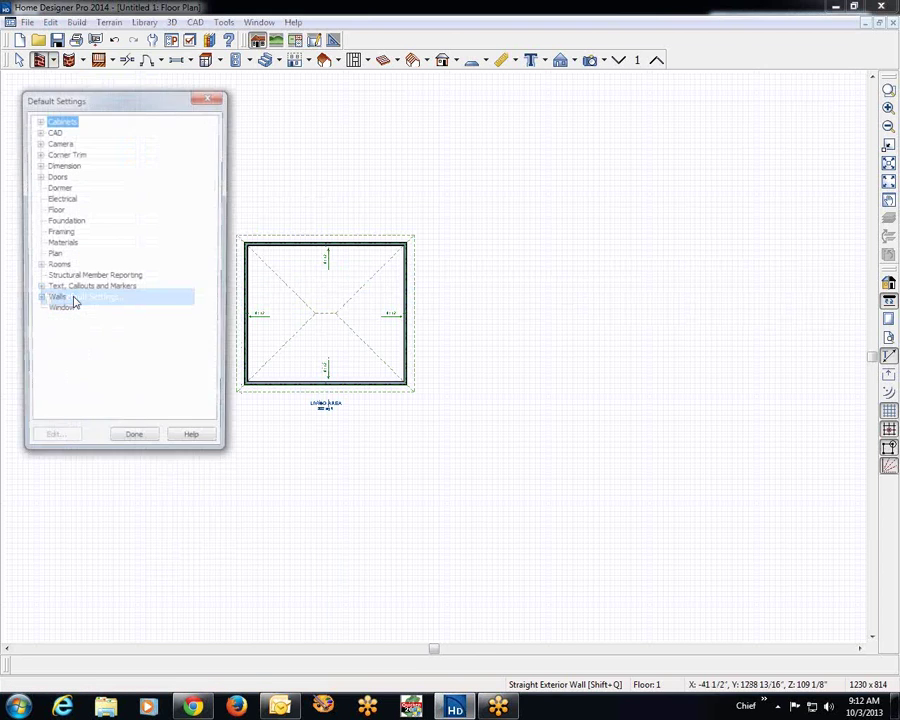
click(54, 210)
click(64, 444)
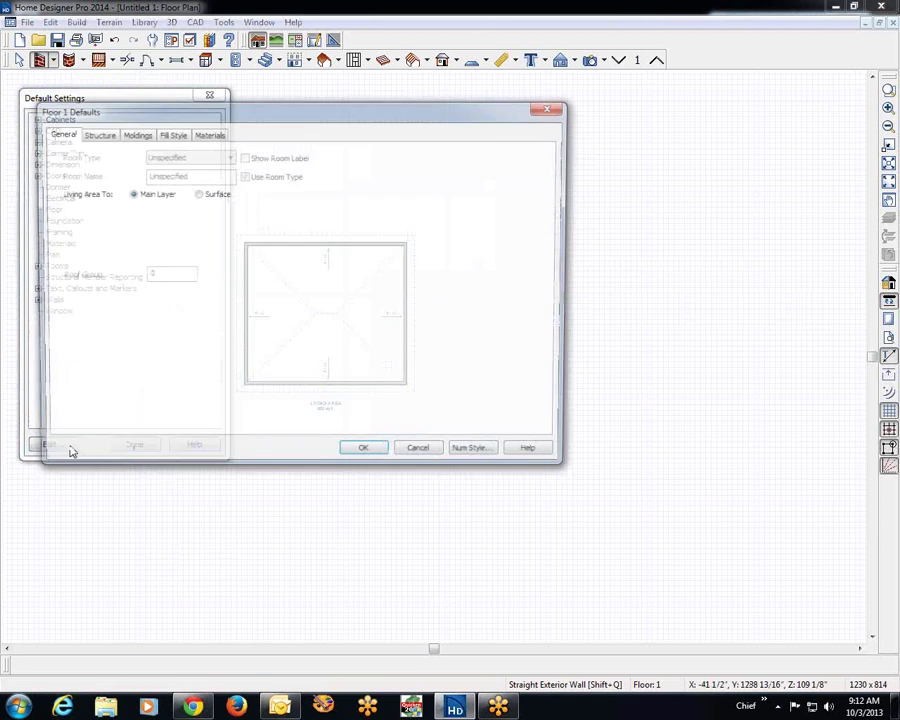
click(97, 134)
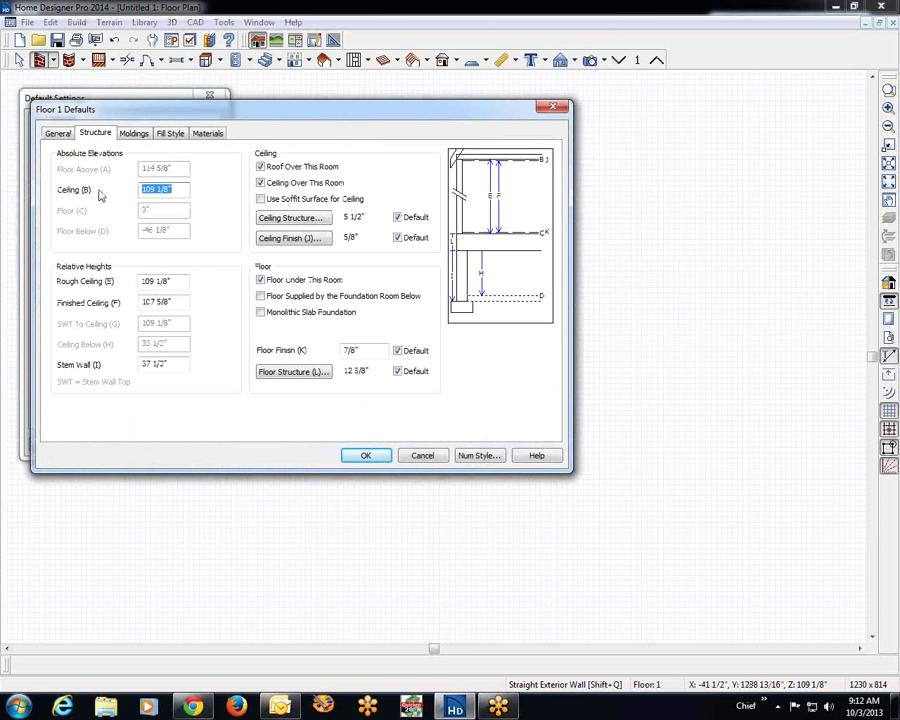
click(174, 304)
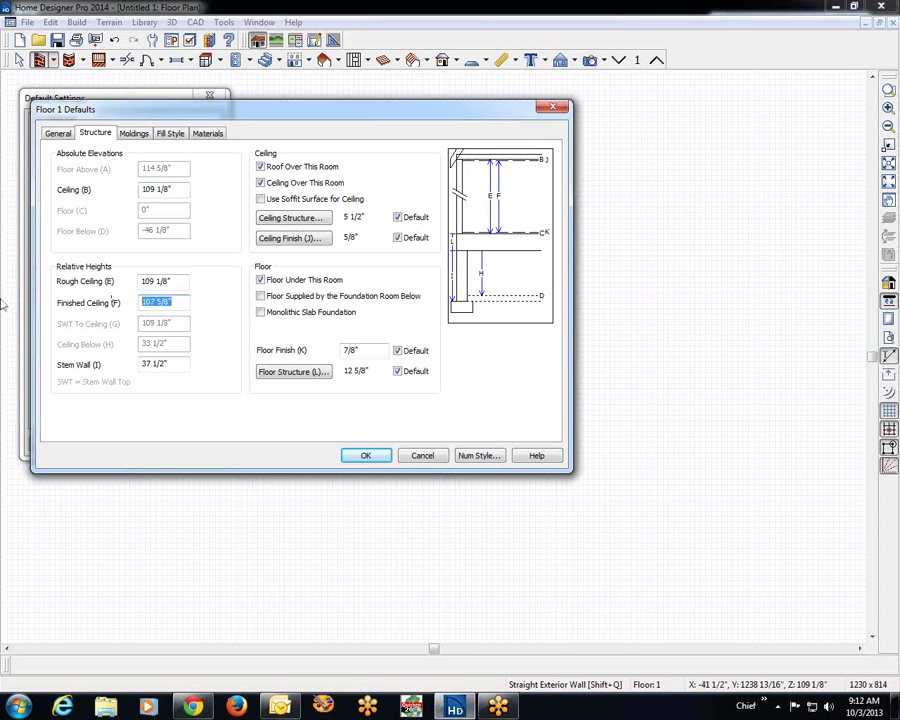
text(108)
click(362, 372)
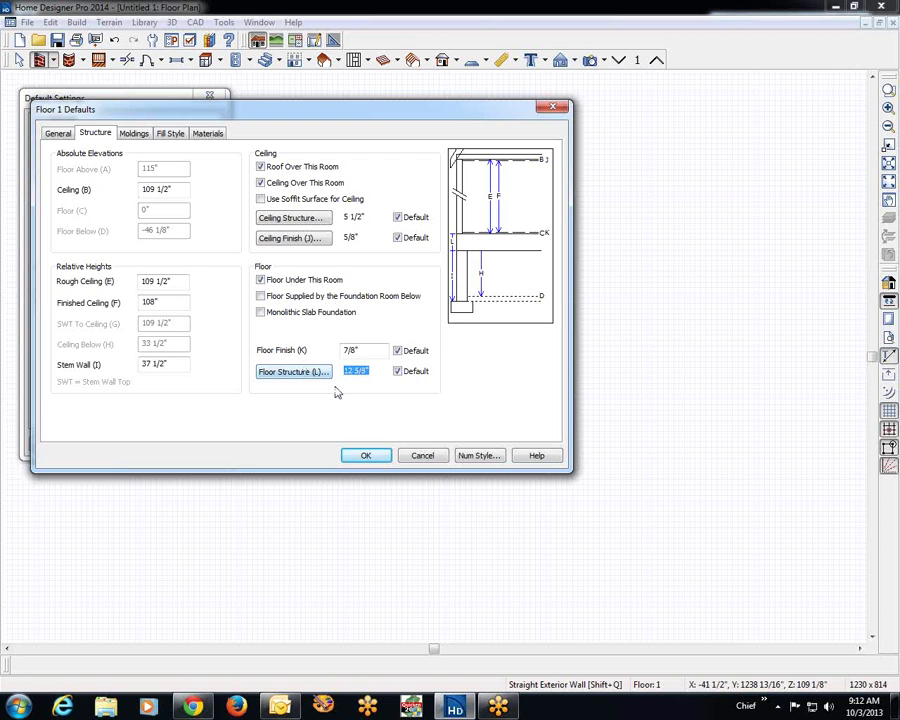
click(366, 455)
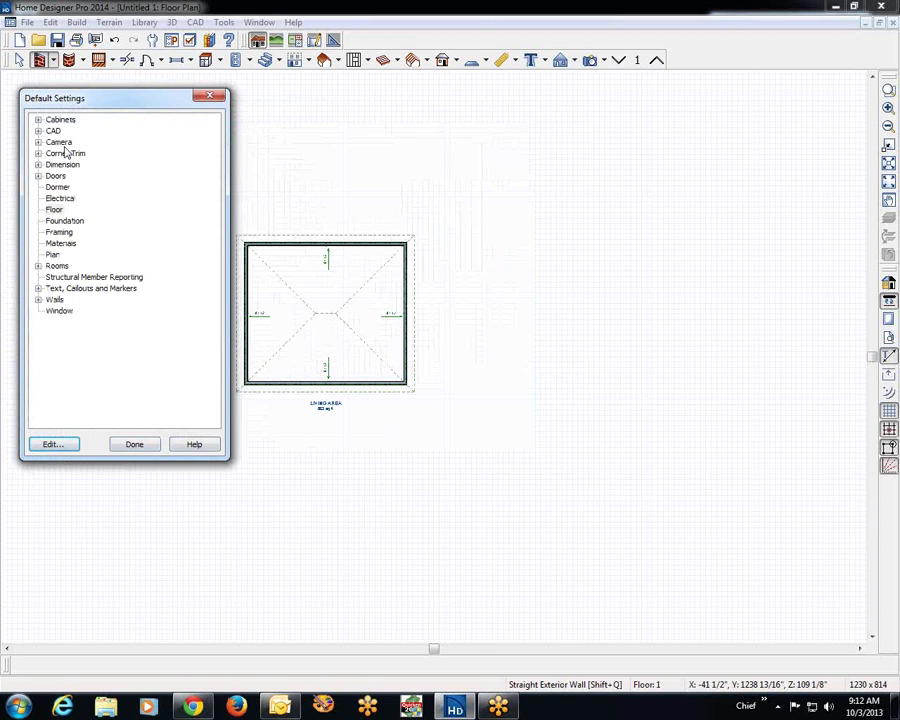
click(133, 446)
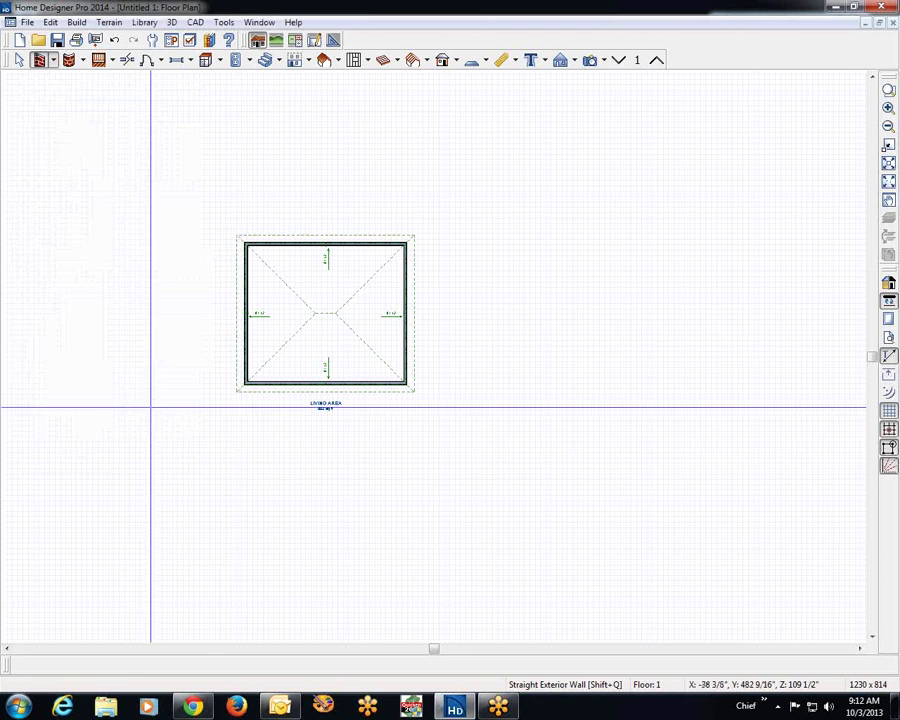
Build a new floor derived from the 1st floor.
click(78, 22)
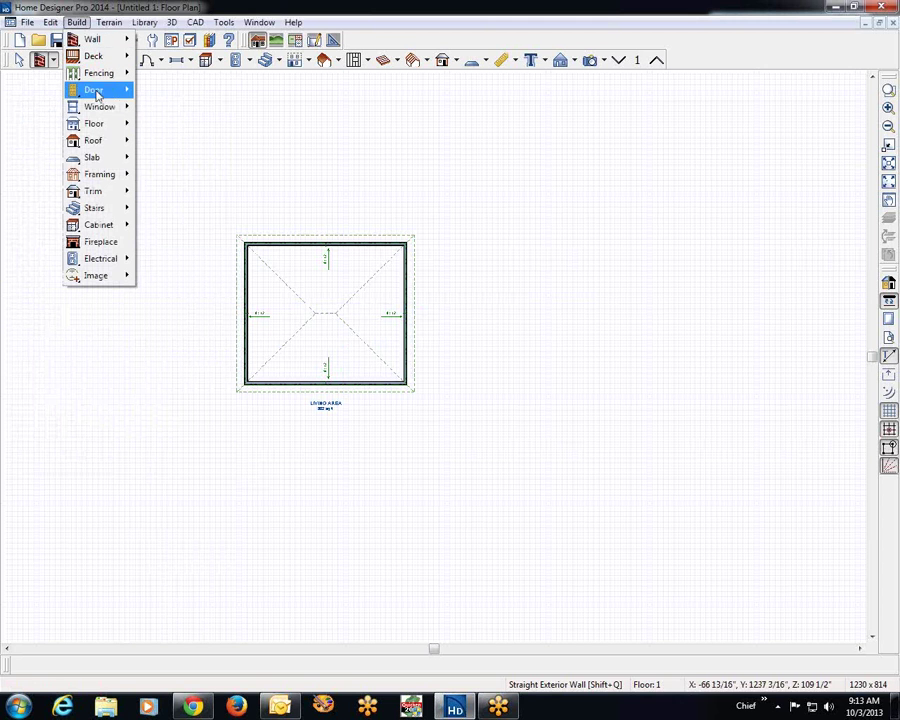
mouse_move(98, 126)
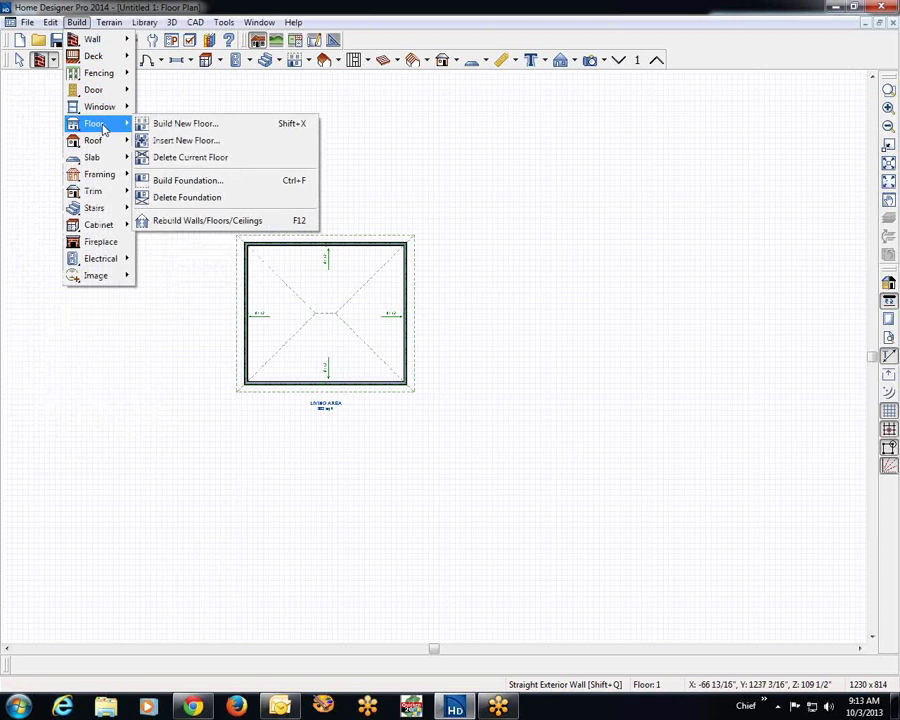
click(169, 125)
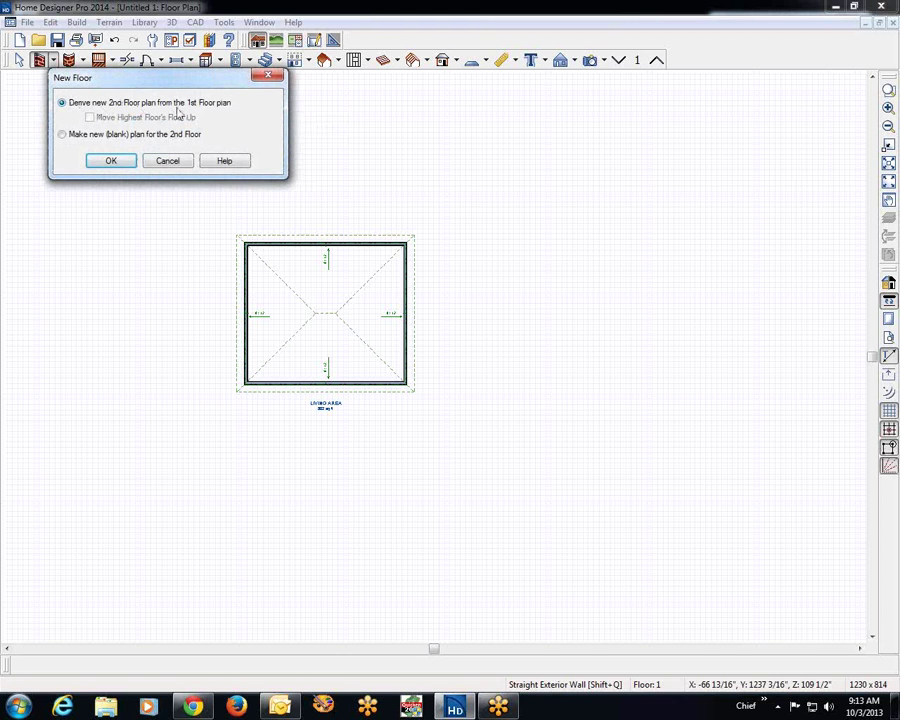
click(118, 166)
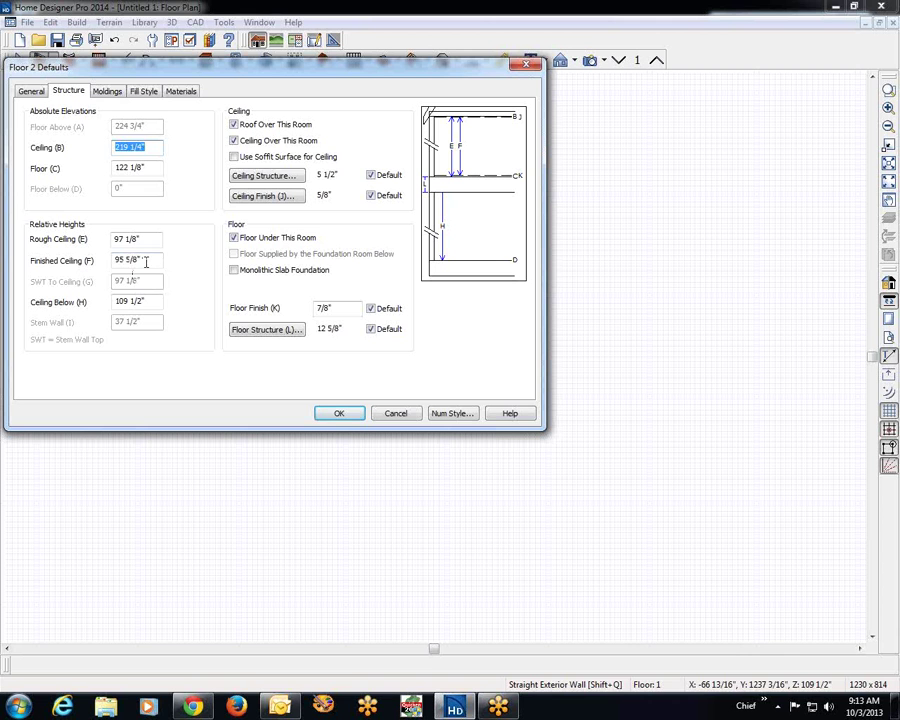
Set Floor 2's default Finished Ceiling (F) to 7' (84").
drag(146, 261, 110, 262)
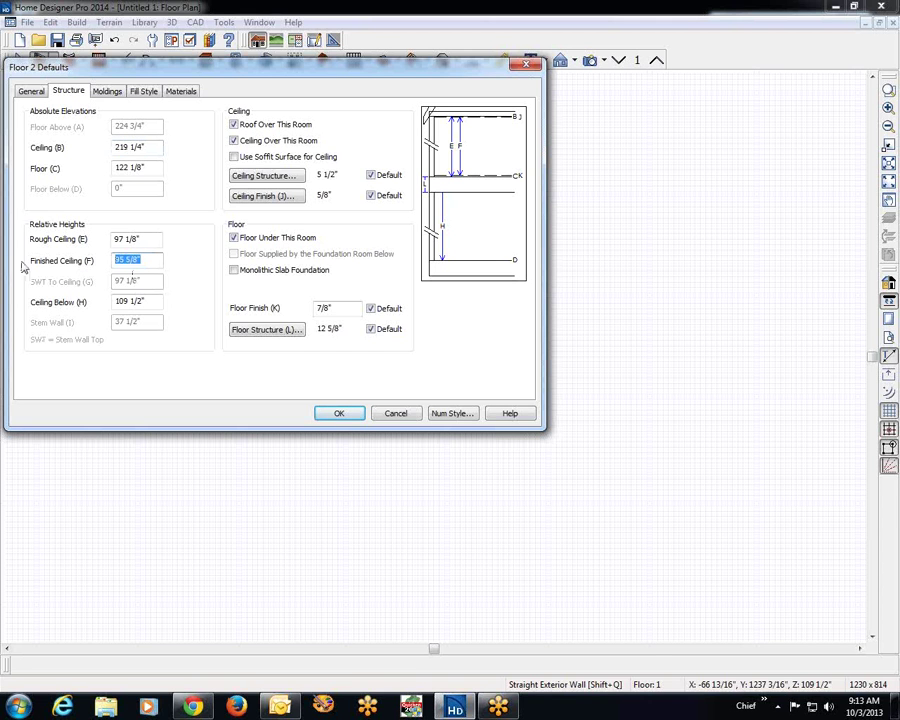
text(7')
click(340, 413)
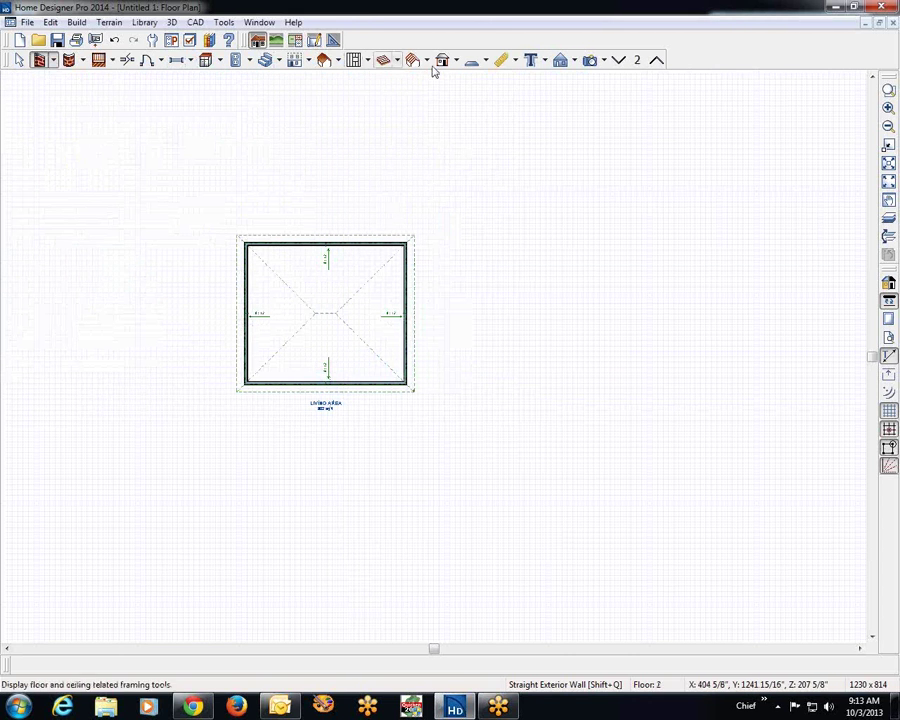
On Floor 0, turn off automatic foundation rebuilding and set Finished Ceiling (F) to 7'.
click(622, 61)
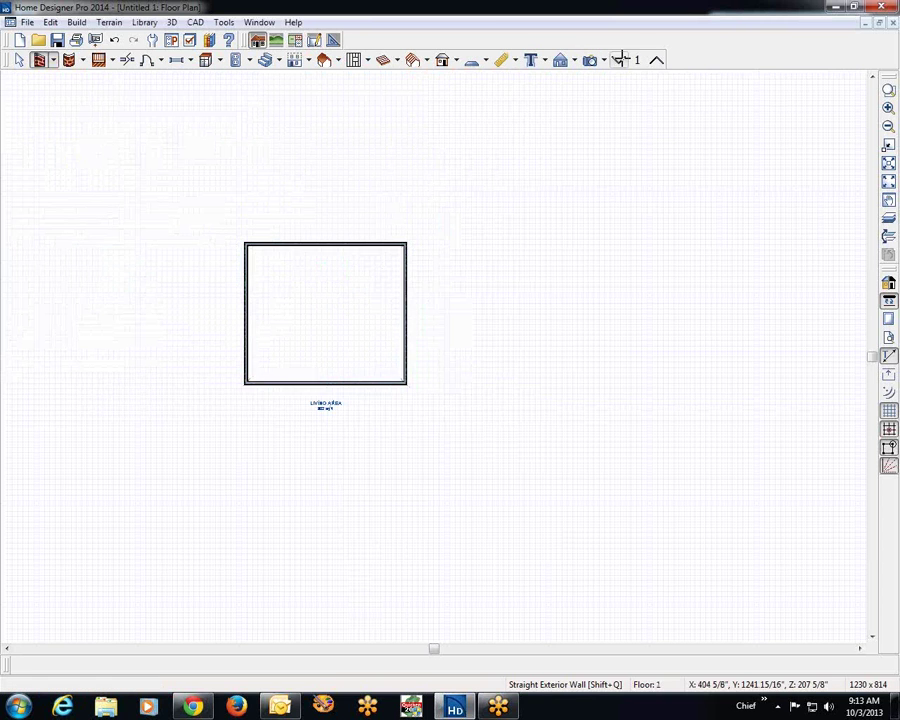
click(622, 61)
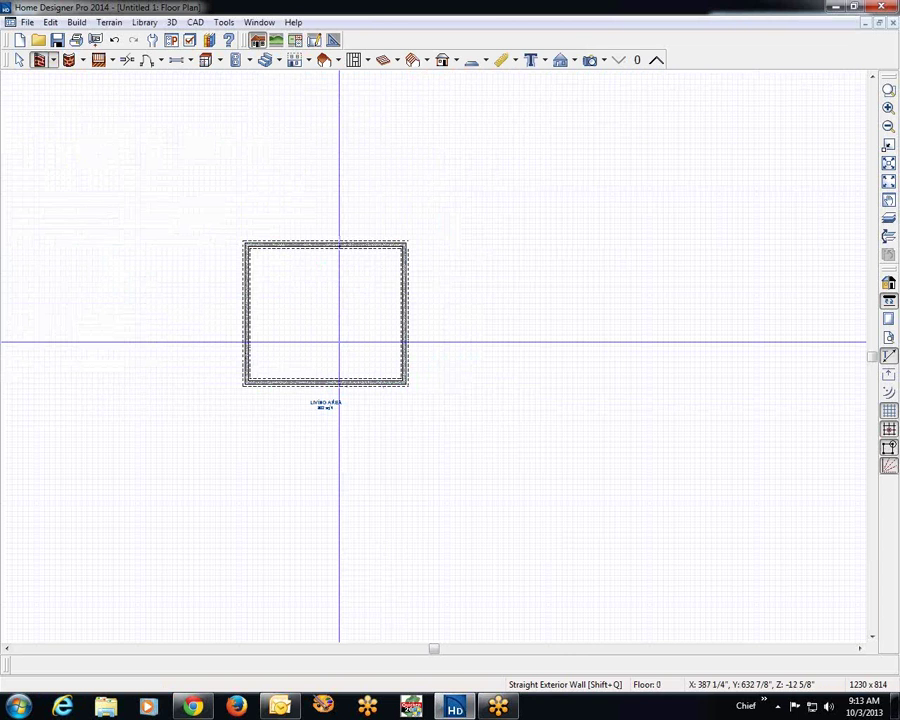
click(50, 22)
click(110, 296)
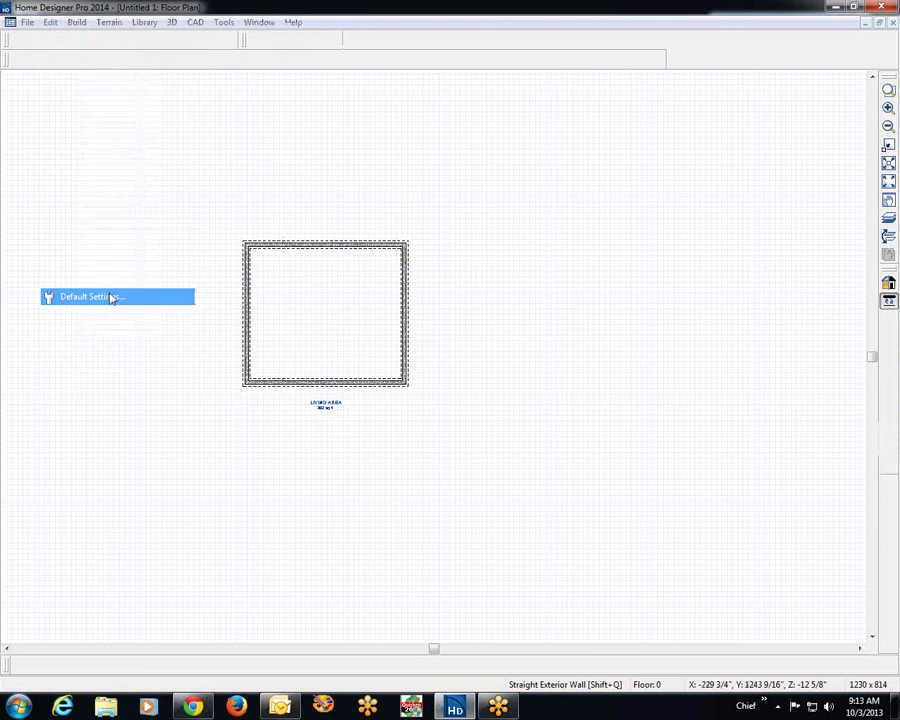
click(70, 442)
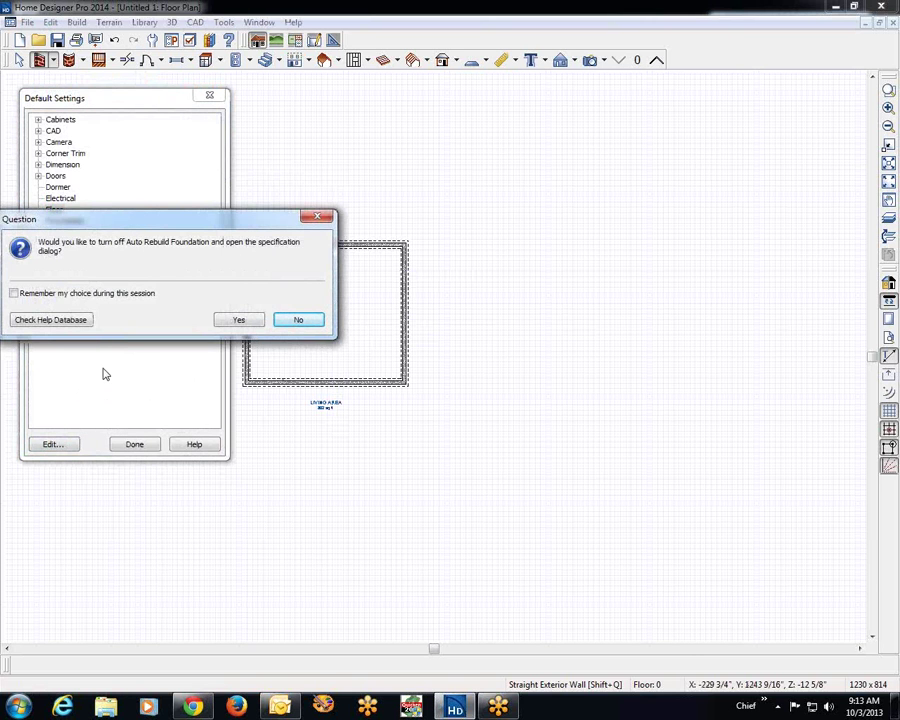
click(239, 320)
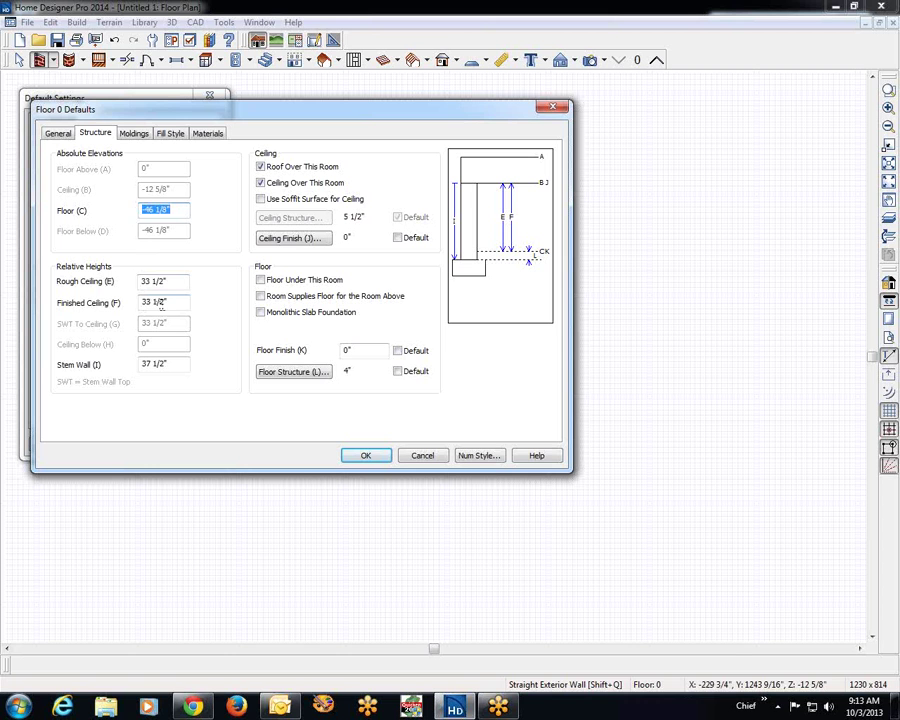
drag(161, 303, 59, 303)
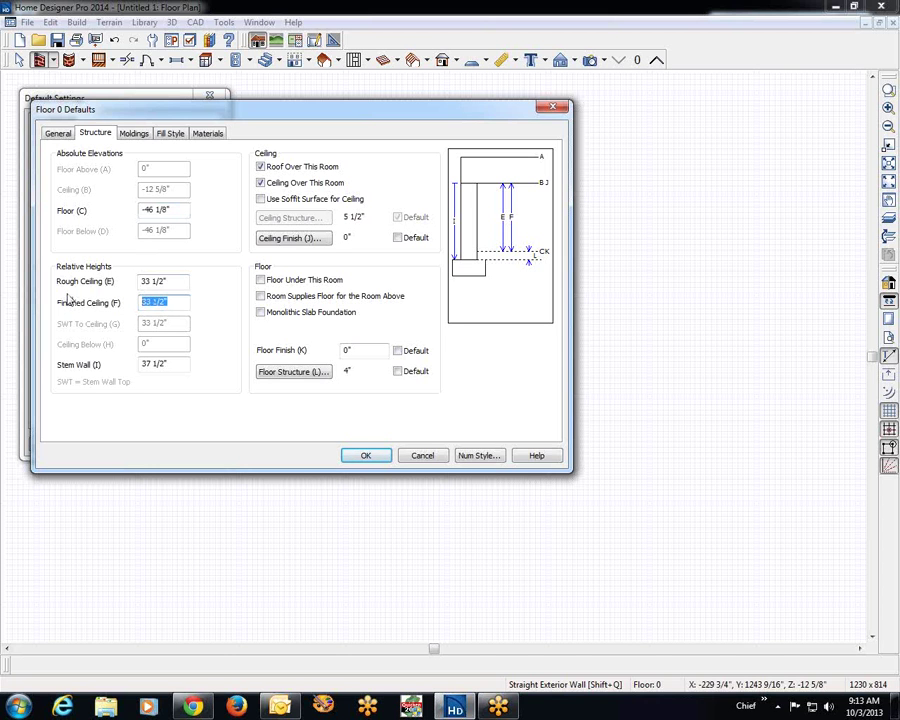
text(7)
click(357, 457)
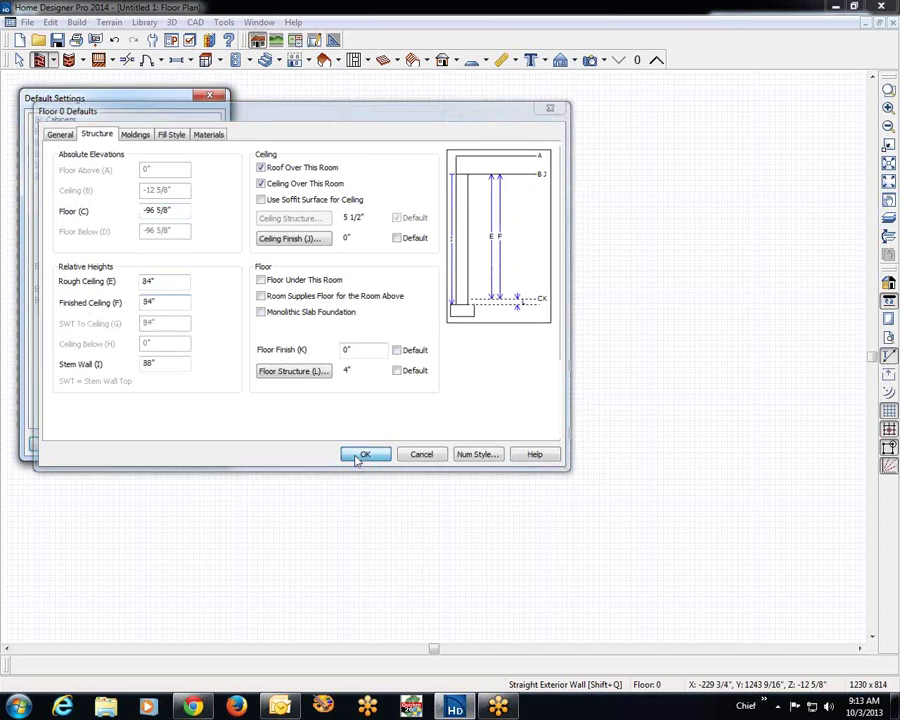
Cut a cross section through the room showing foundation, two floors and gable roof.
click(131, 443)
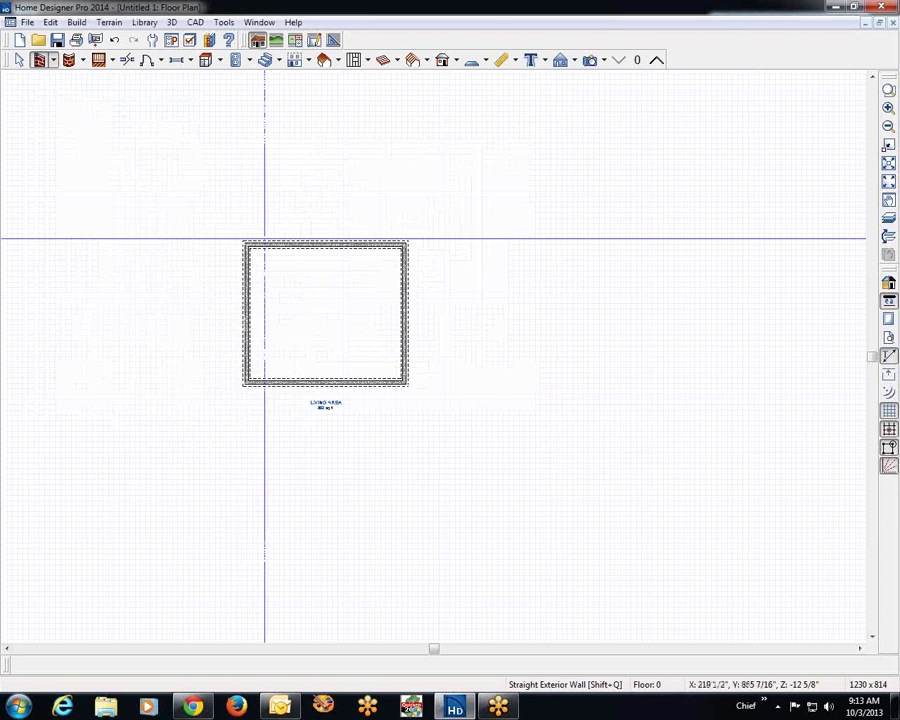
click(561, 60)
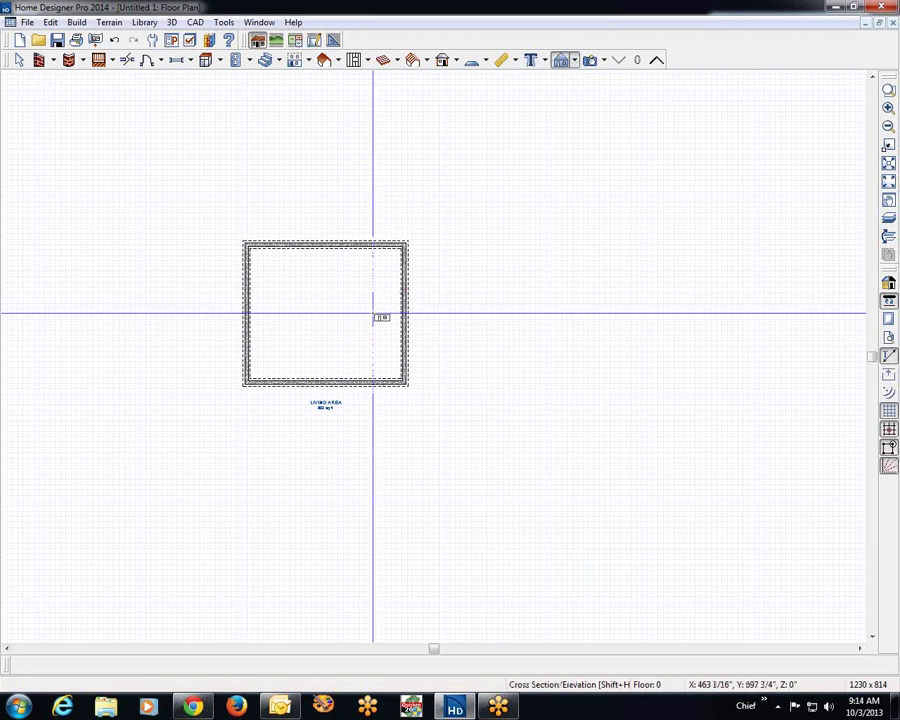
drag(352, 313, 353, 458)
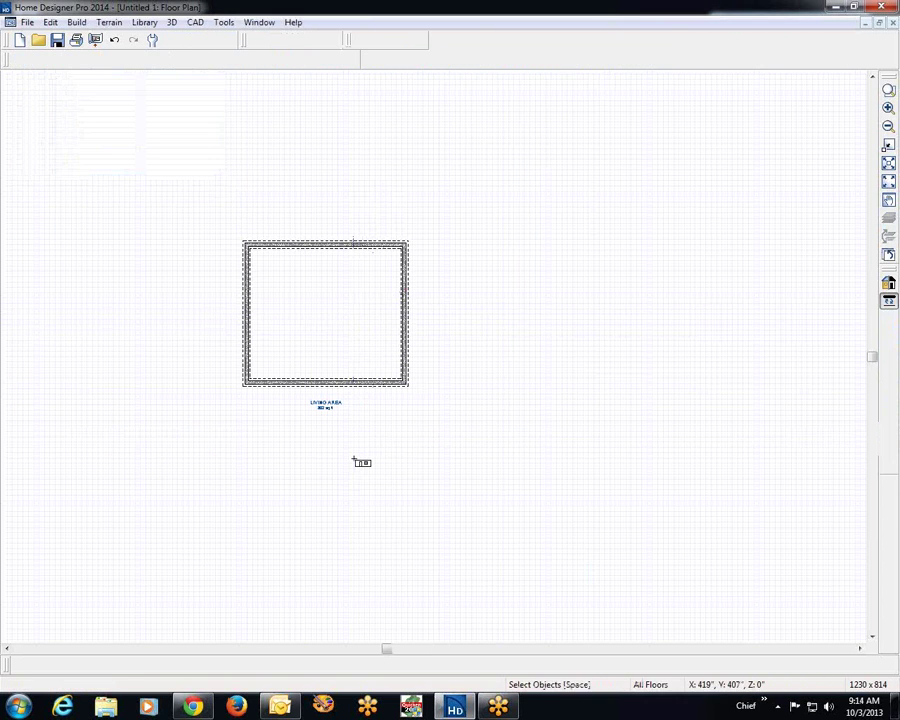
scroll(356, 466, down, 2)
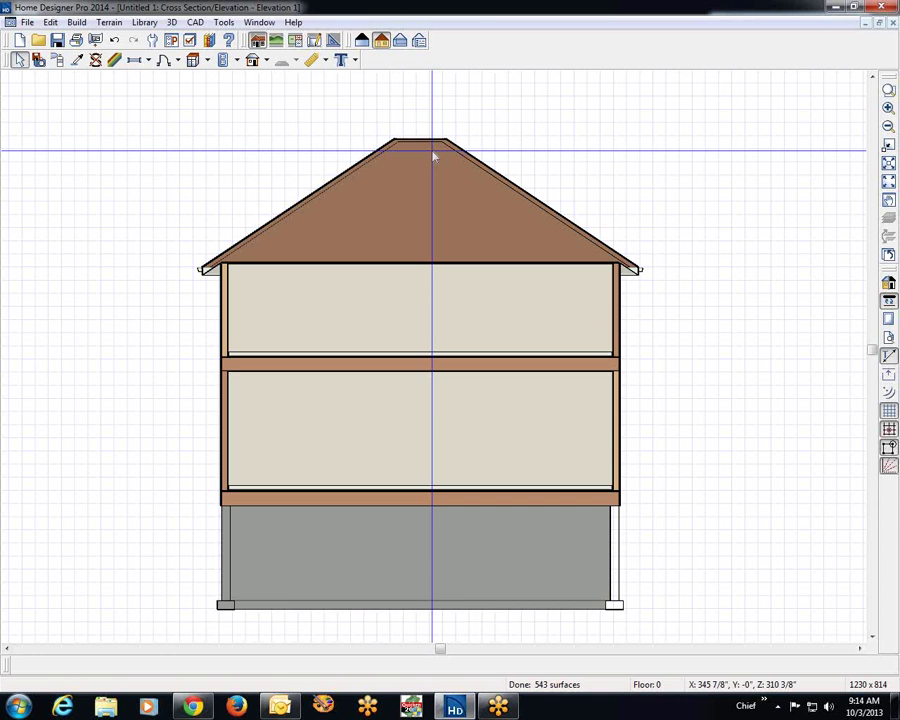
Add a vertical manual dimension from roof base to foundation reading 7'2 1/2", 9'1 5/8", 7'2 1/4".
click(324, 61)
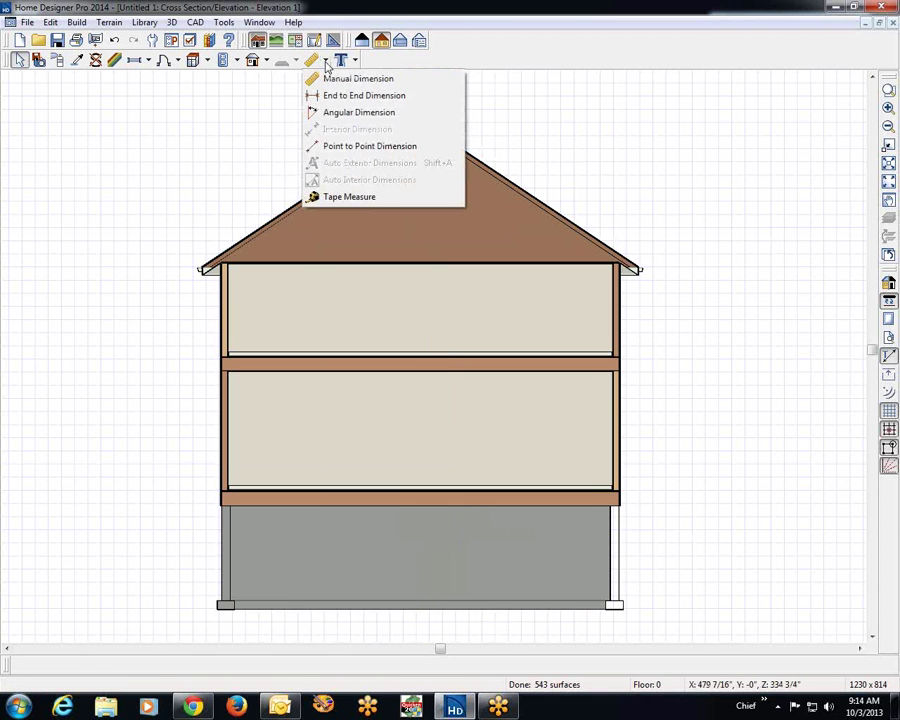
click(345, 78)
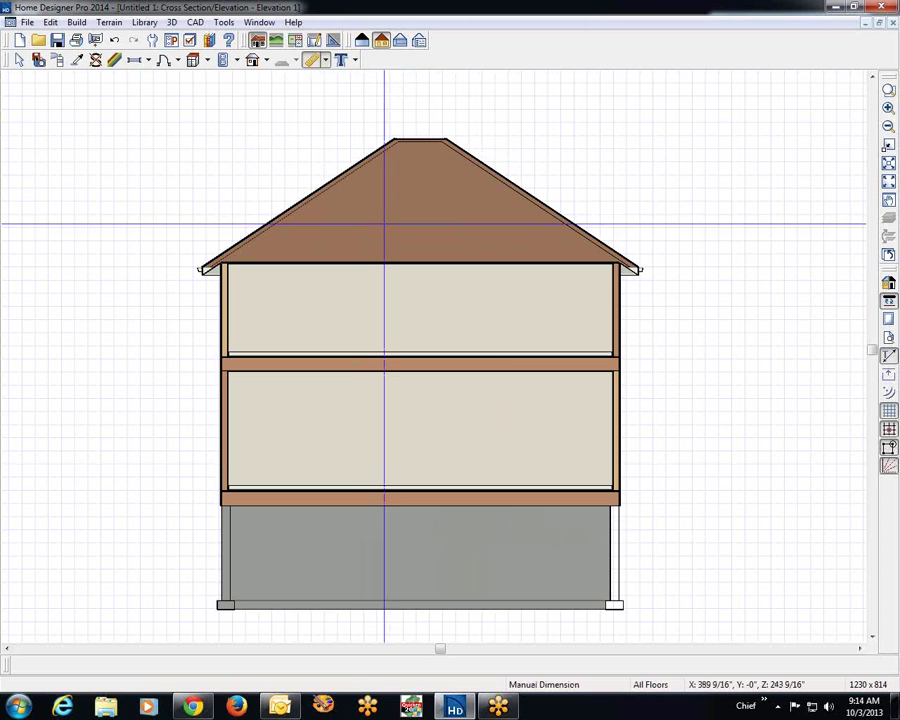
drag(373, 161, 386, 600)
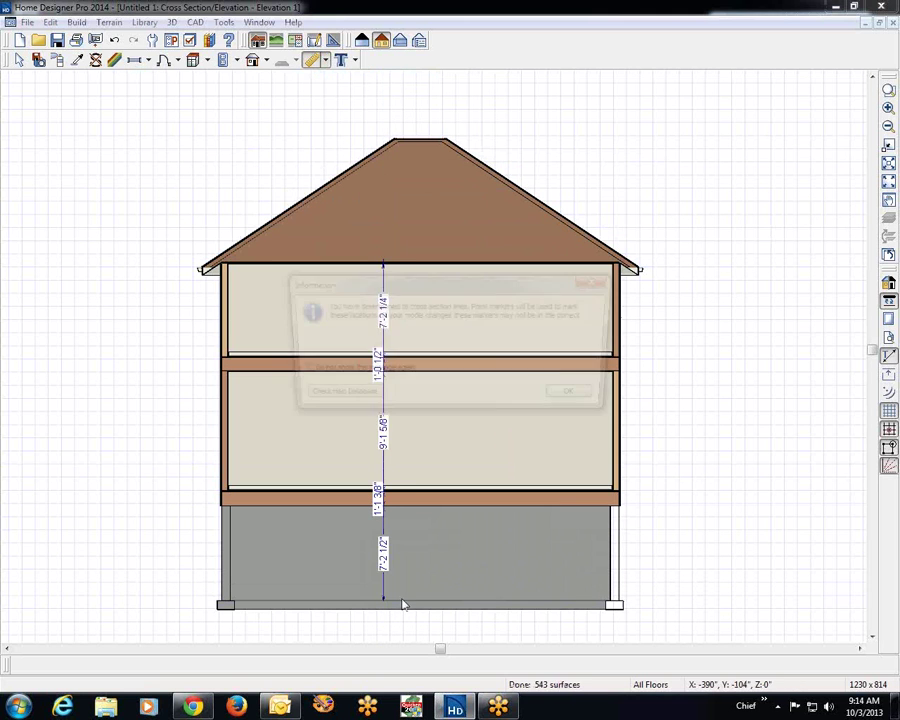
click(580, 398)
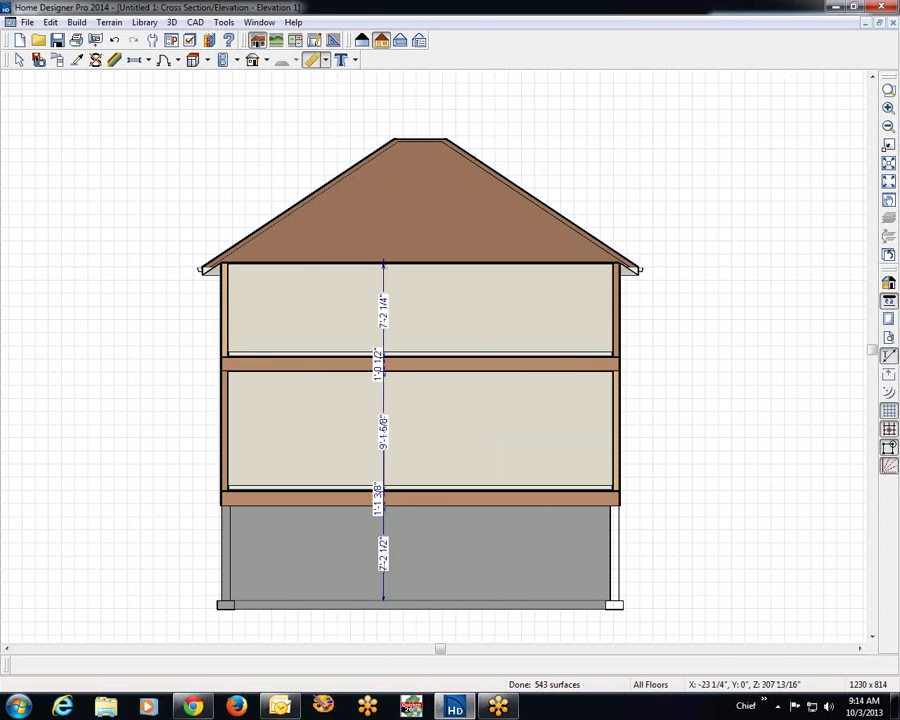
Close the cross section without saving and view Floor 2.
key(ctrl+F4)
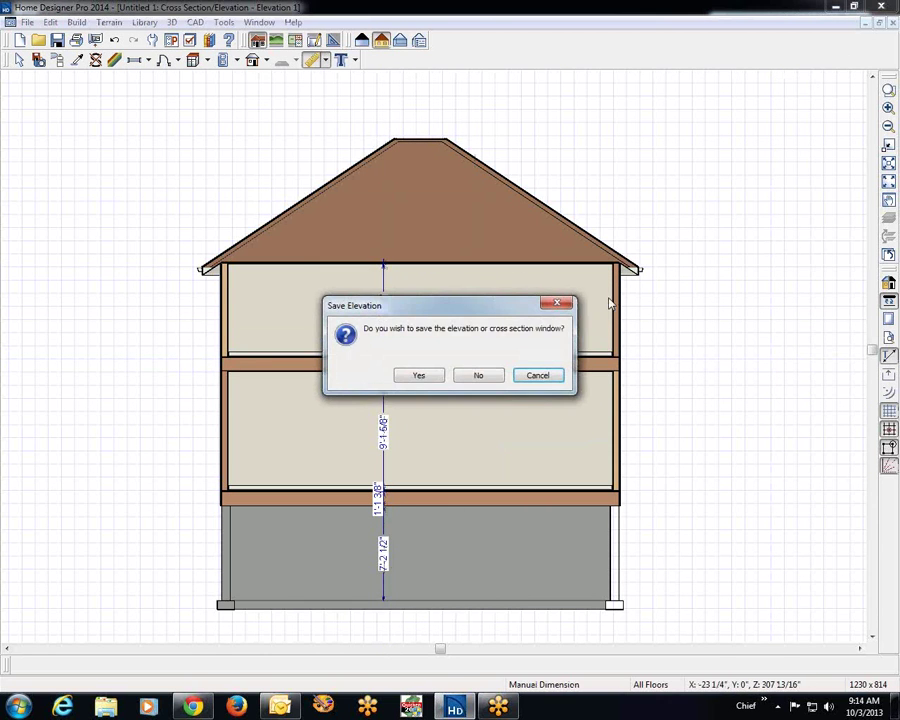
click(477, 375)
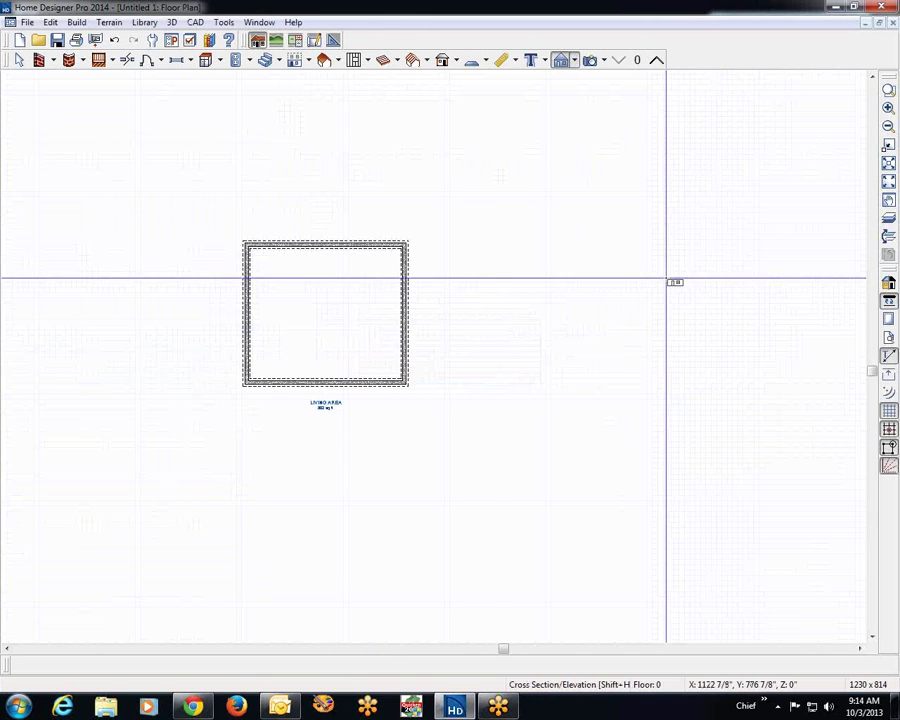
click(658, 61)
click(658, 61)
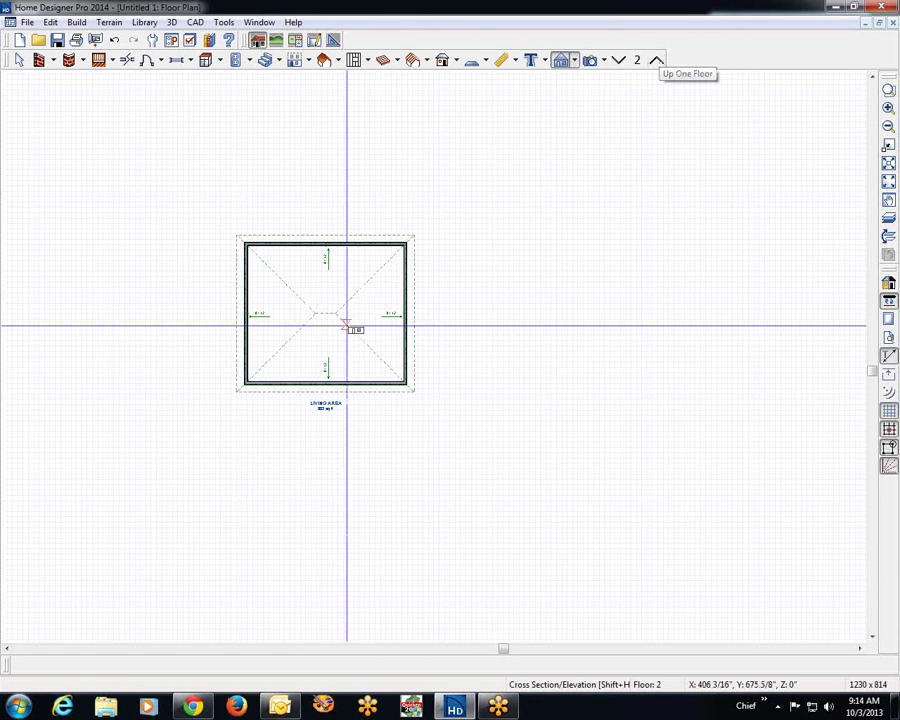
Return to the Floor 1 plan showing the 802 sq ft Living Area.
scroll(322, 316, up, 3)
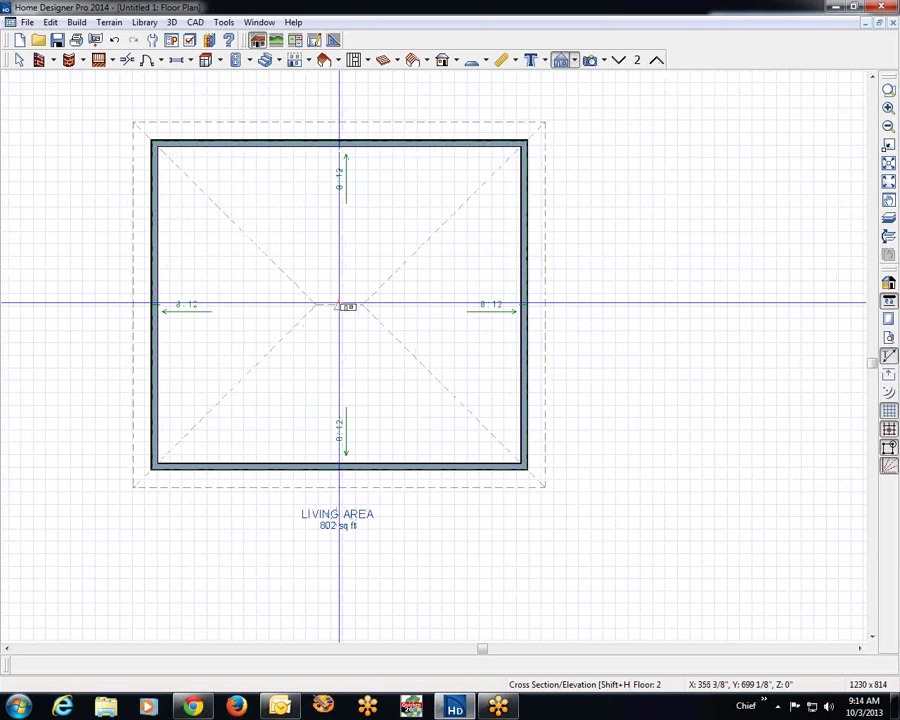
key(space)
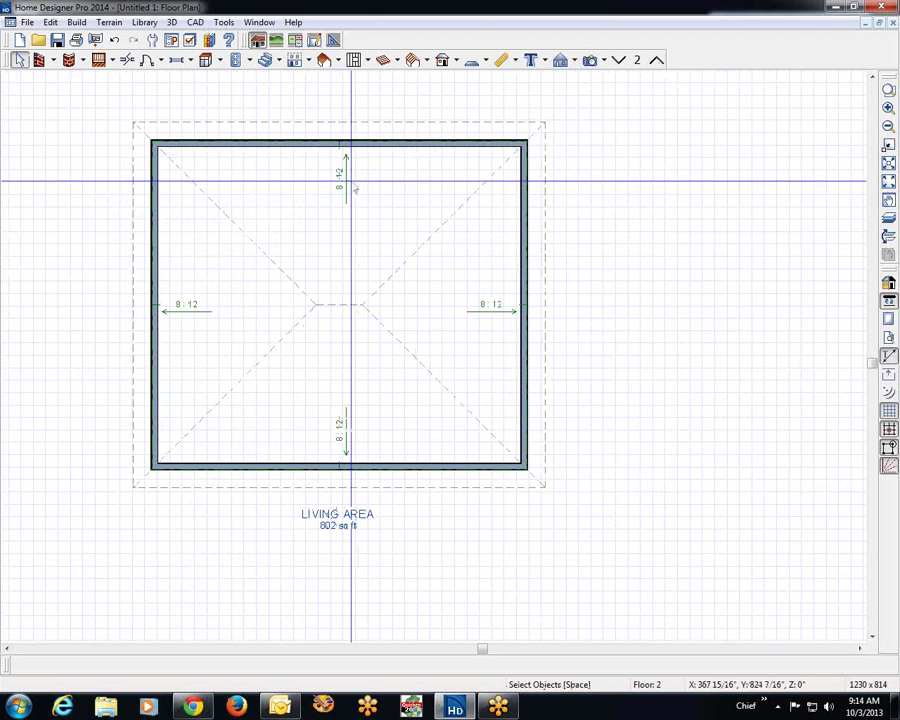
click(619, 61)
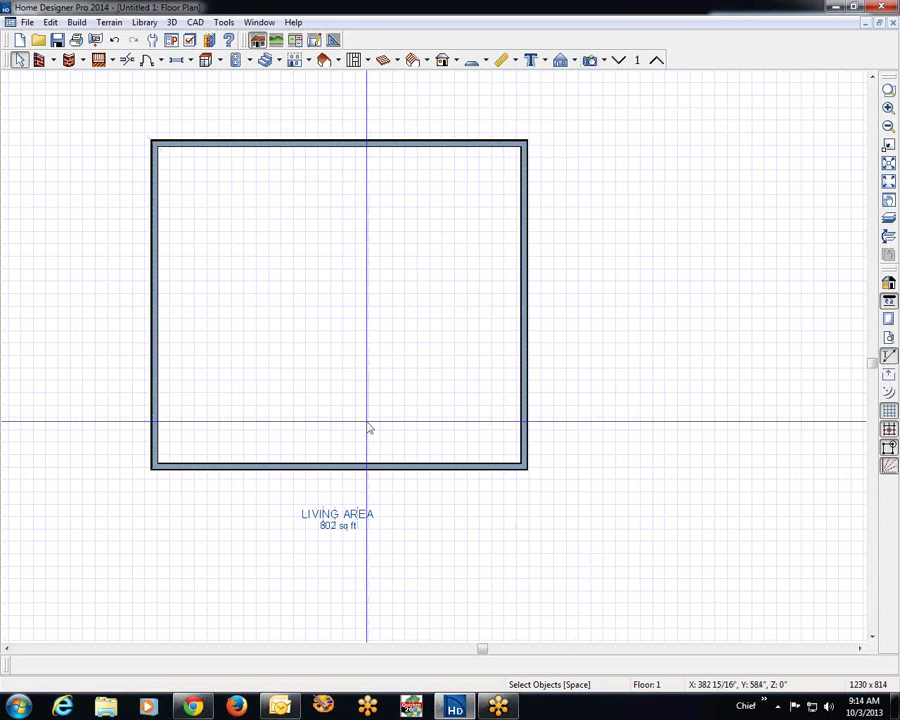
click(513, 62)
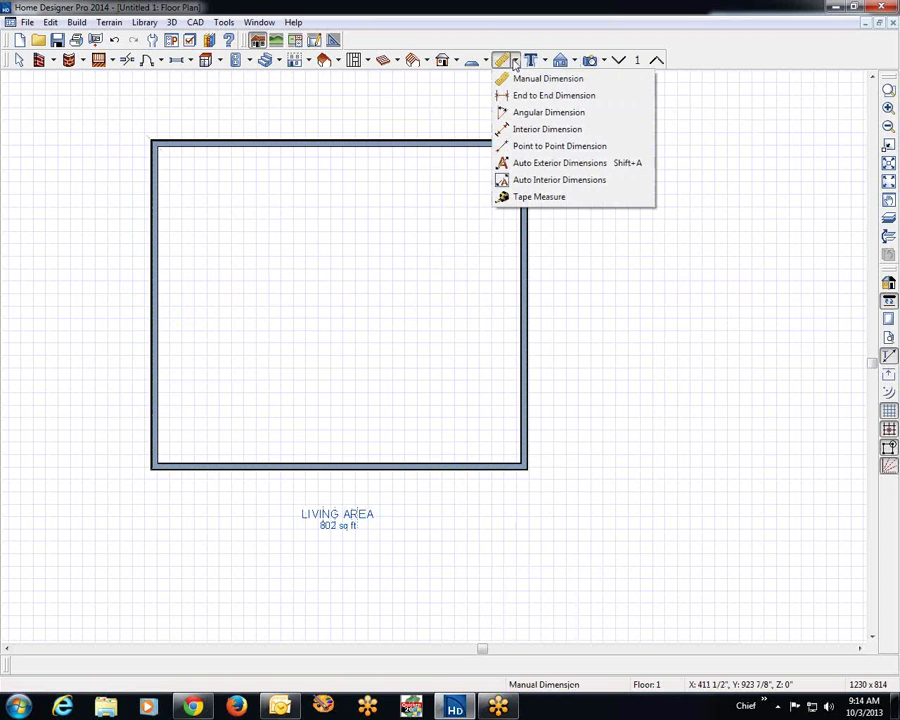
Add auto exterior dimensions and change the 30'3" width to 28'6" by moving the left wall.
click(520, 163)
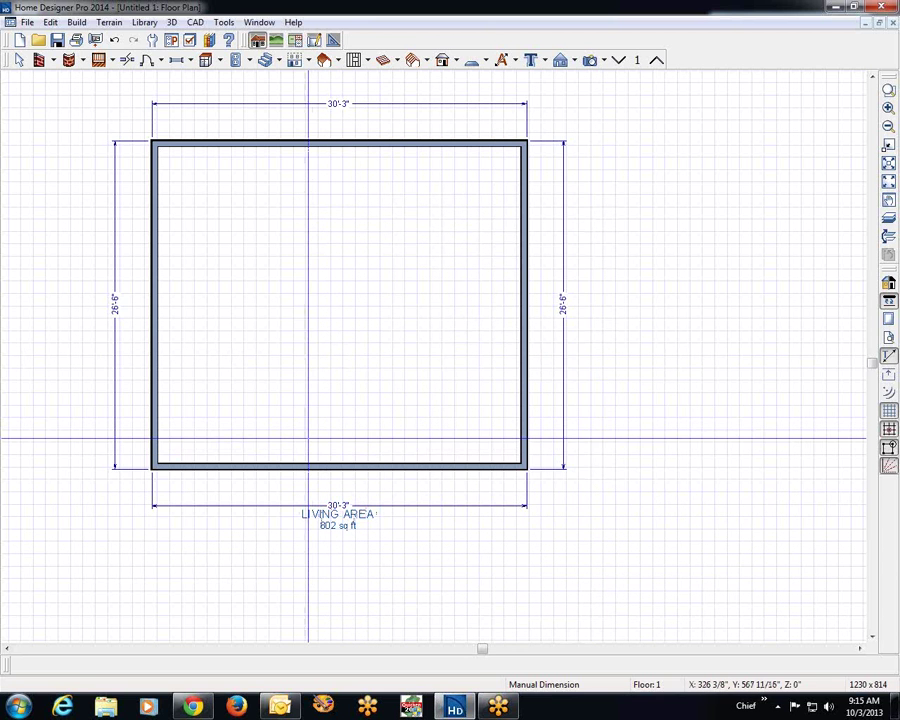
key(space)
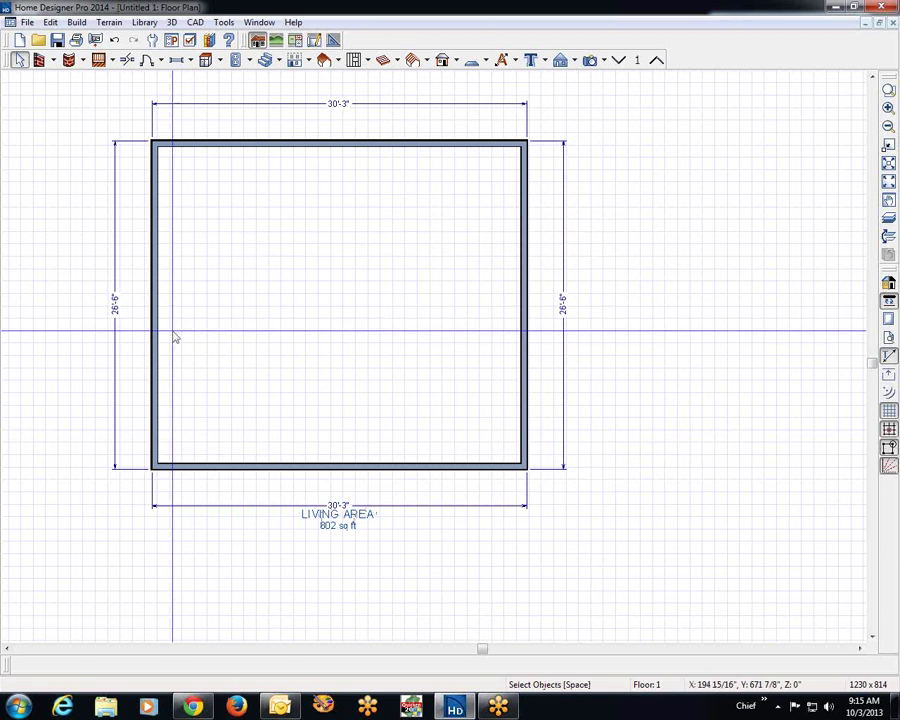
click(153, 328)
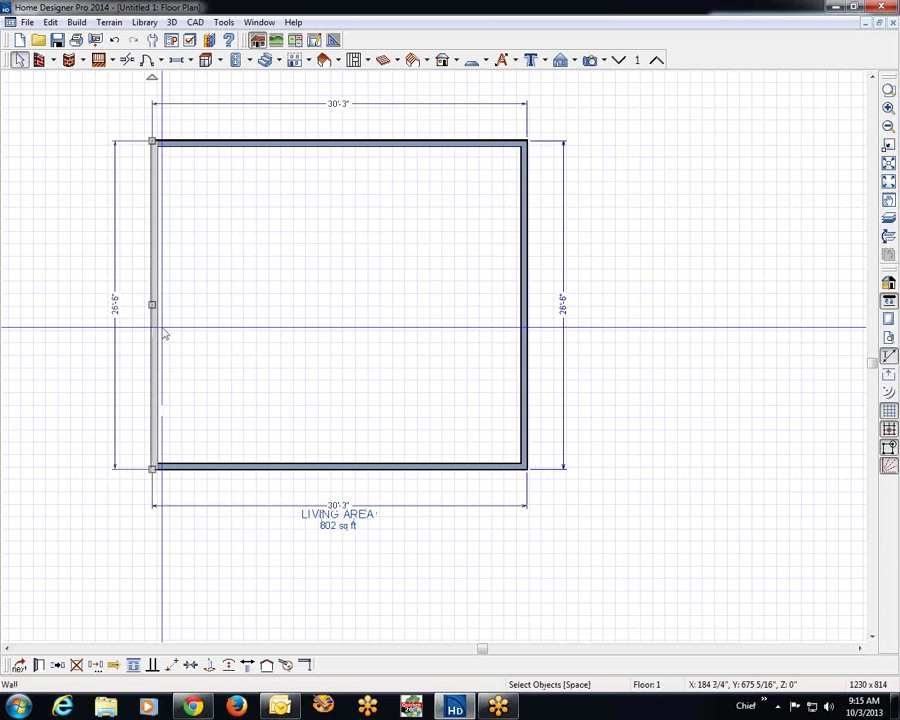
click(350, 500)
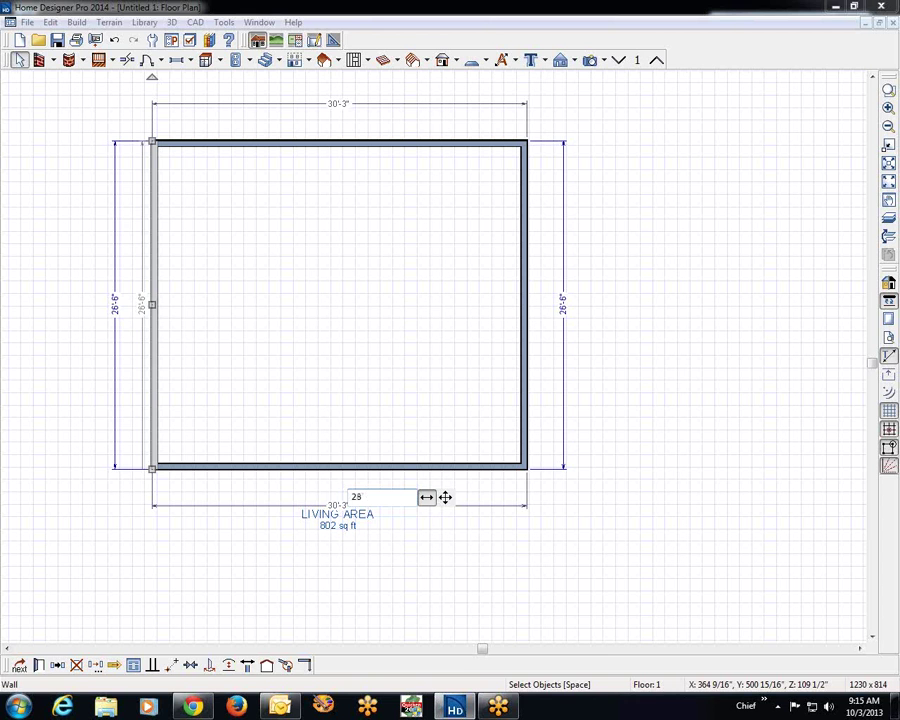
text(28' 6)
key(Return)
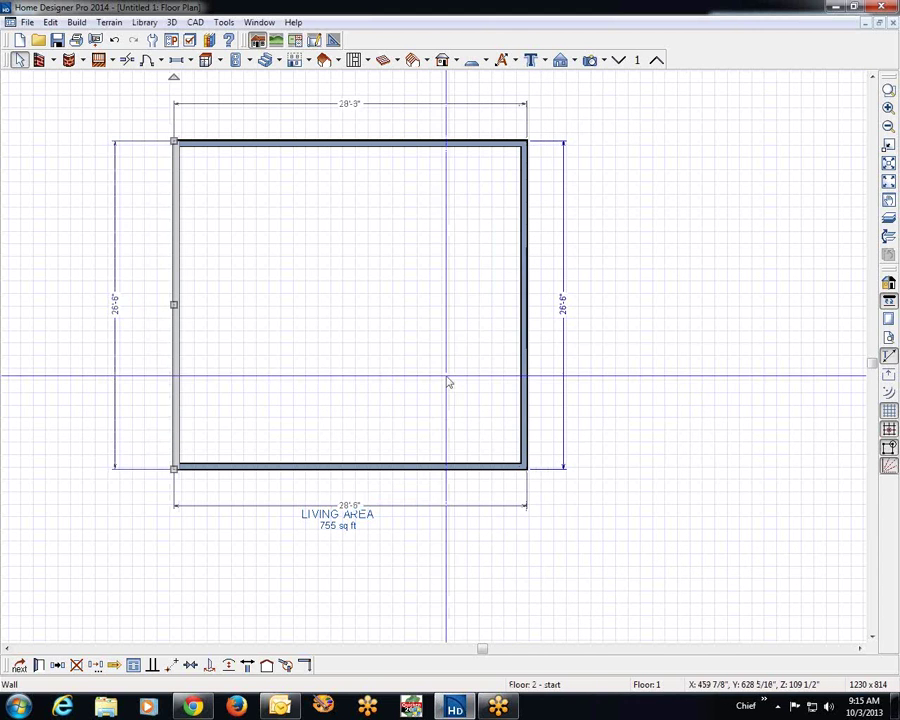
On Floor 0, move the left foundation wall so the foundation also spans 28'-6".
click(619, 61)
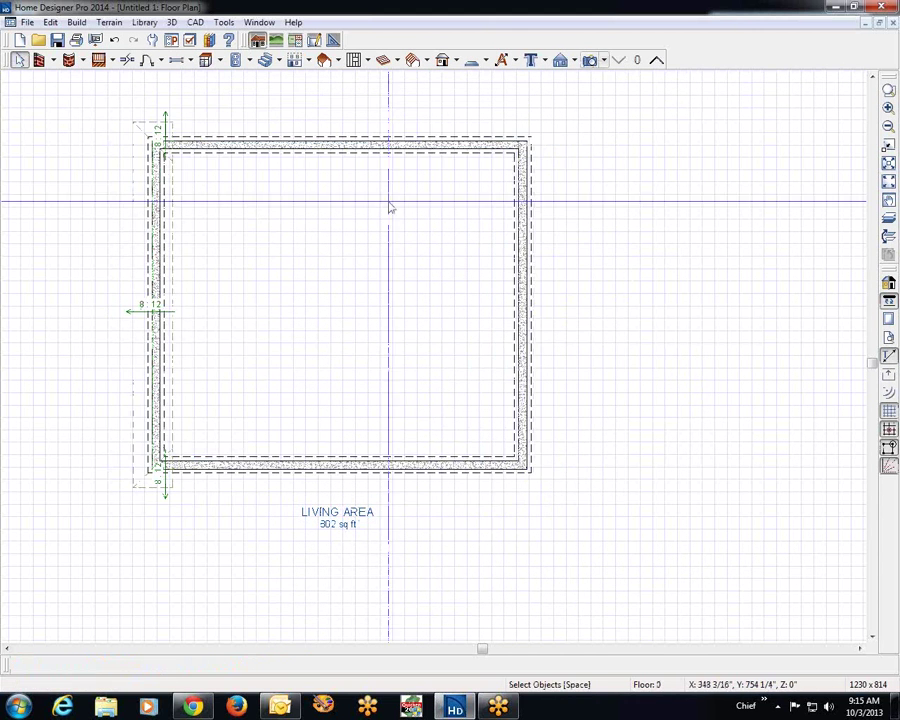
click(891, 224)
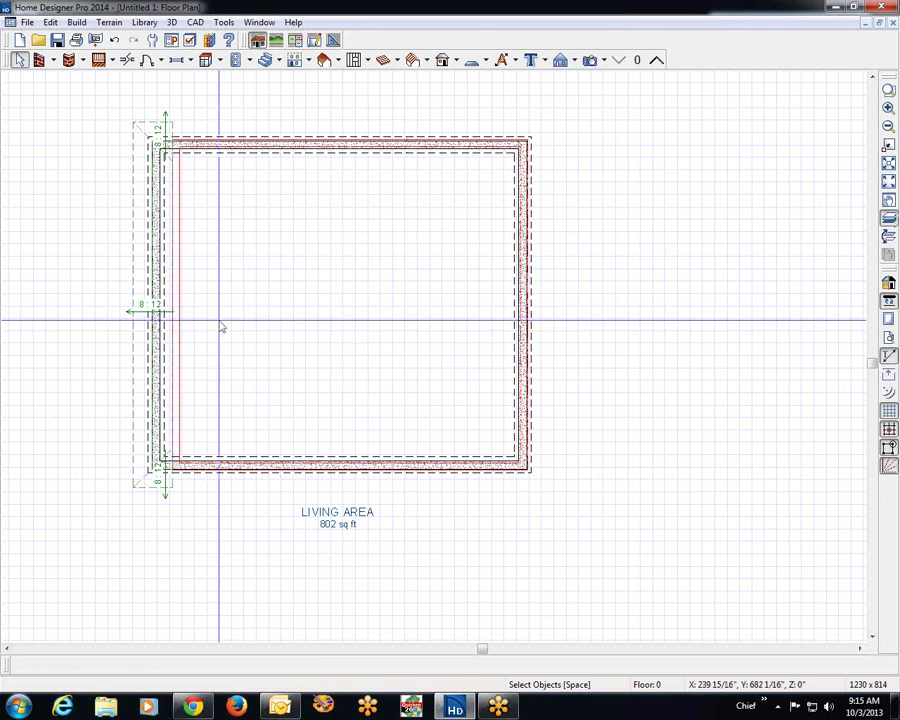
click(155, 313)
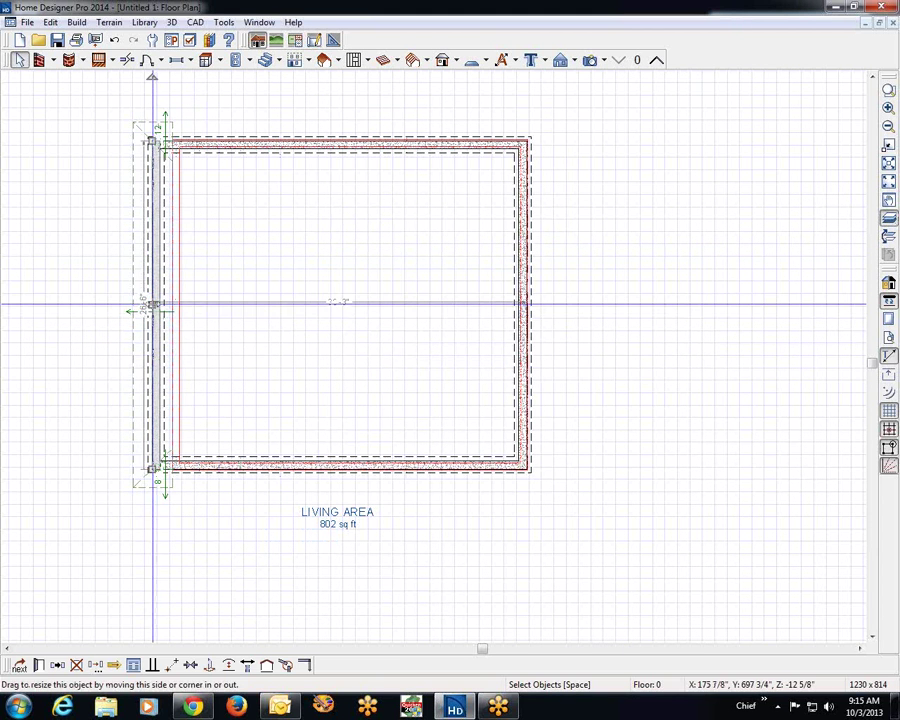
drag(153, 304, 171, 303)
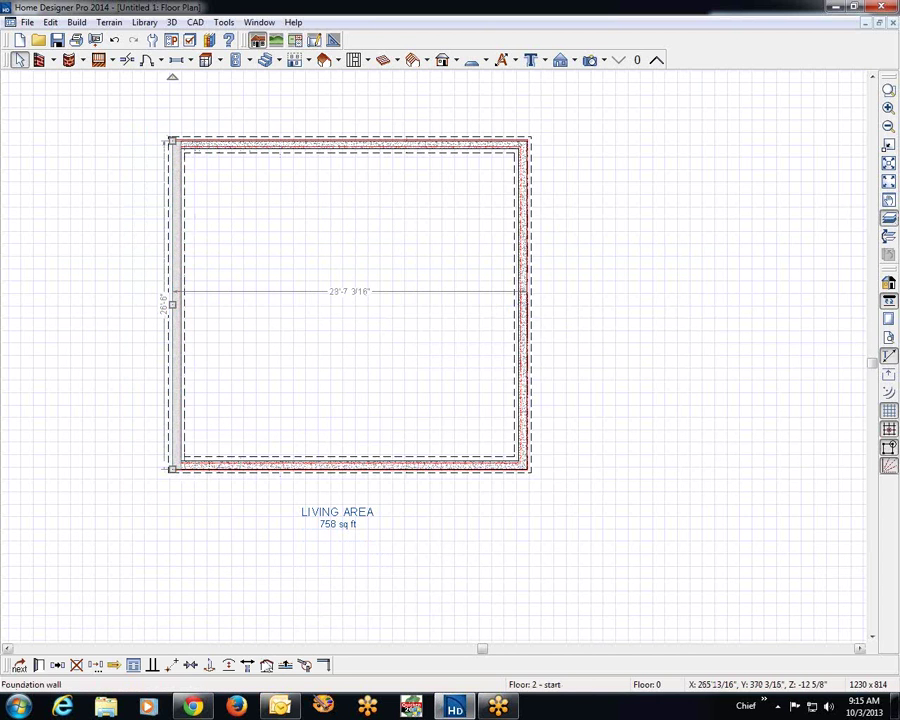
click(250, 667)
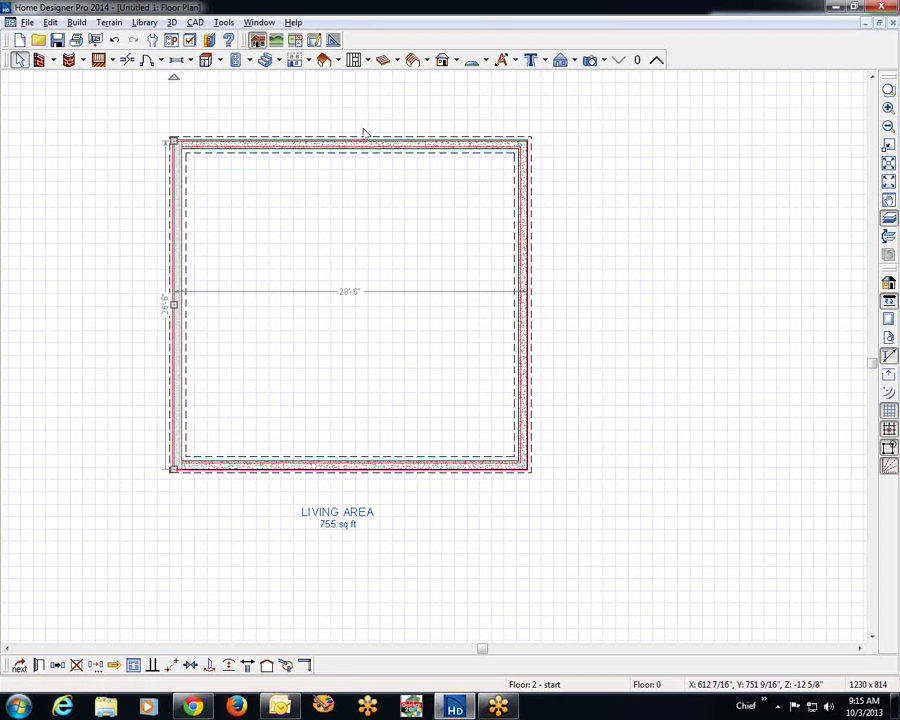
click(337, 205)
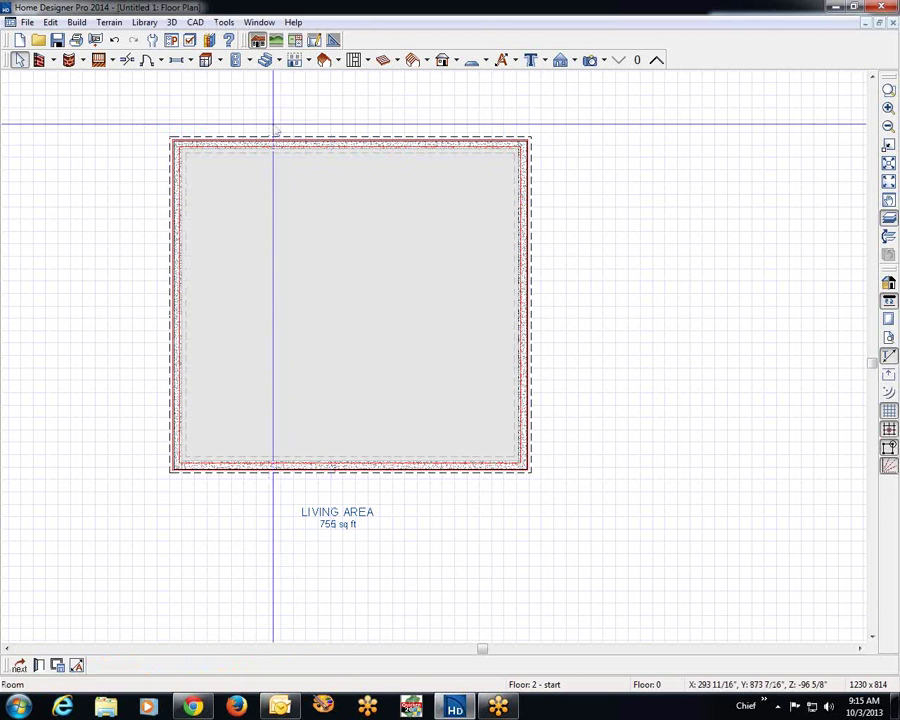
On Floor 2, align the left wall with the wall below, making it 28'-6" wide.
click(657, 60)
click(657, 60)
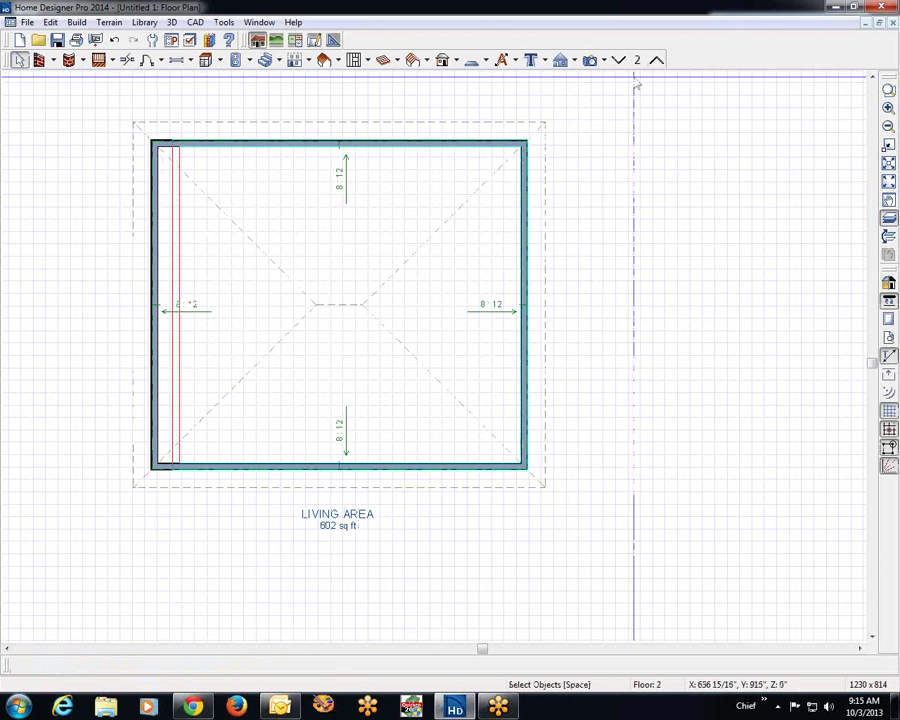
click(157, 308)
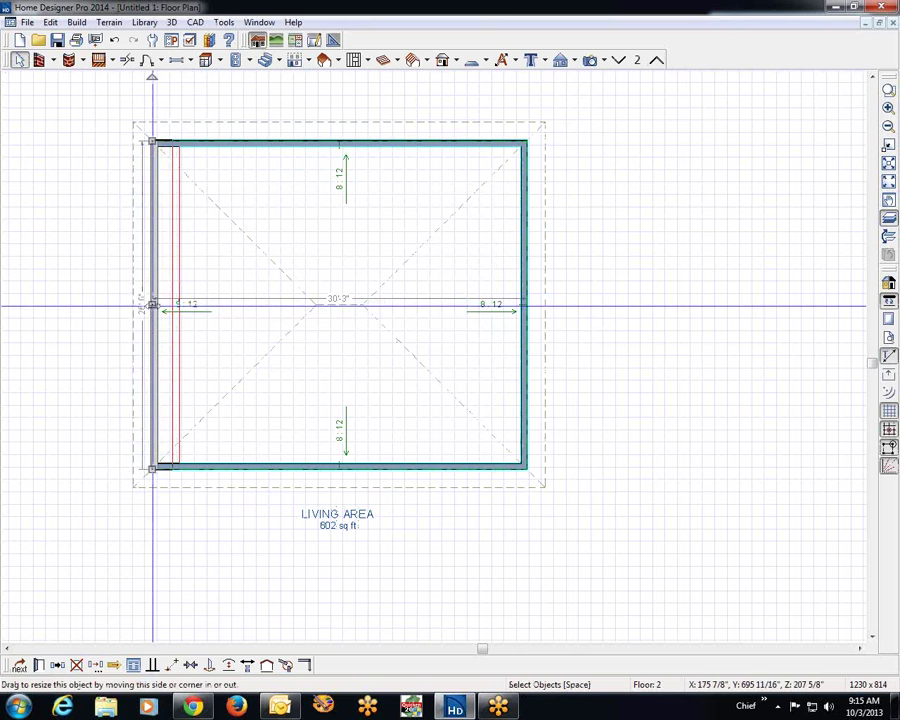
drag(174, 308, 174, 306)
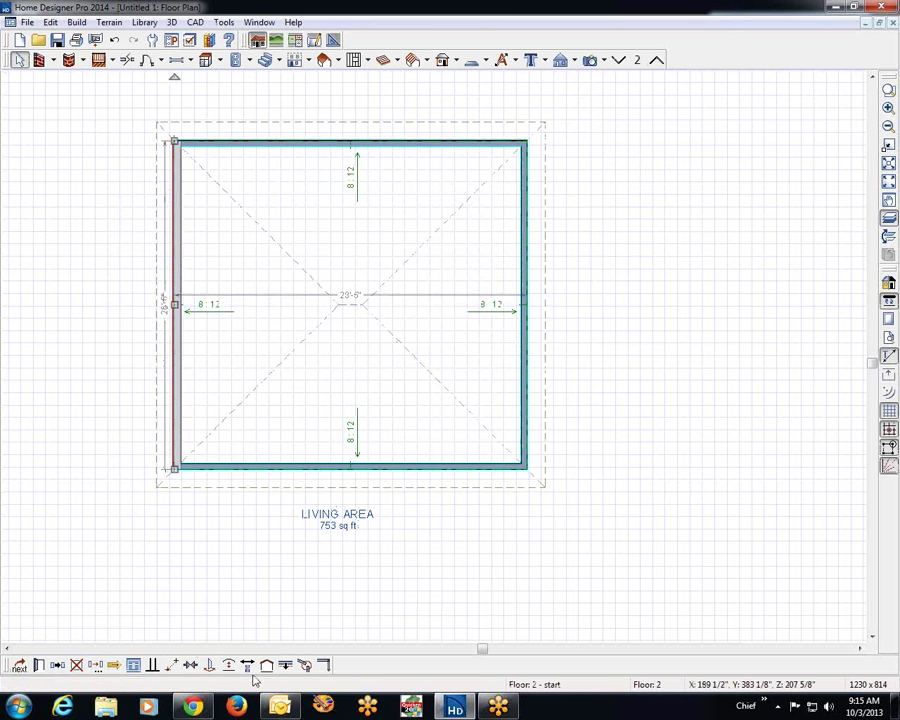
click(285, 666)
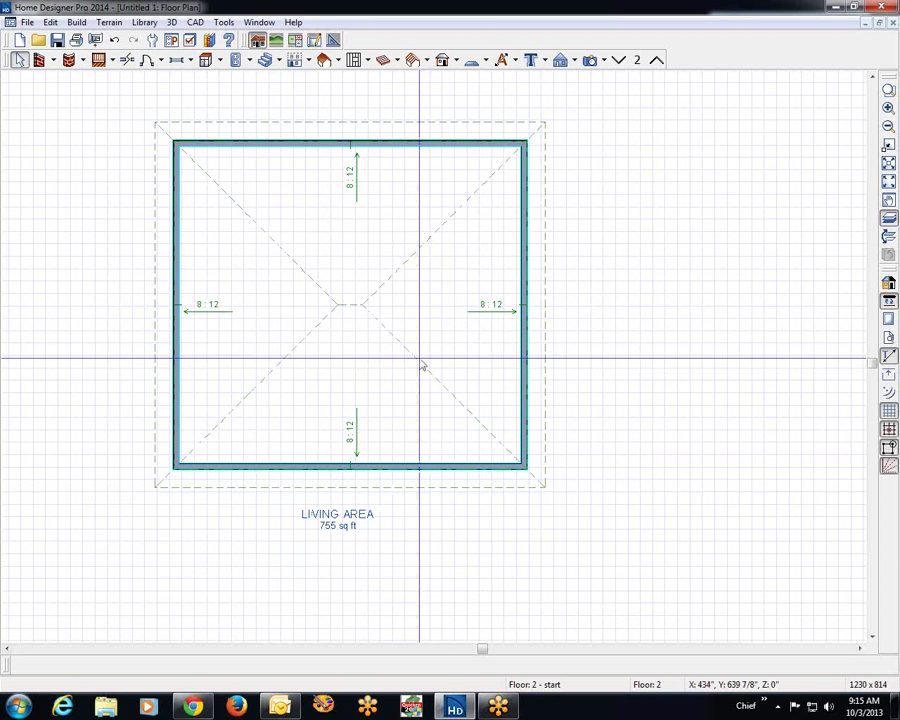
Show exterior dimensions and change Floor 2's bottom 28'6" width to 26'6".
click(502, 60)
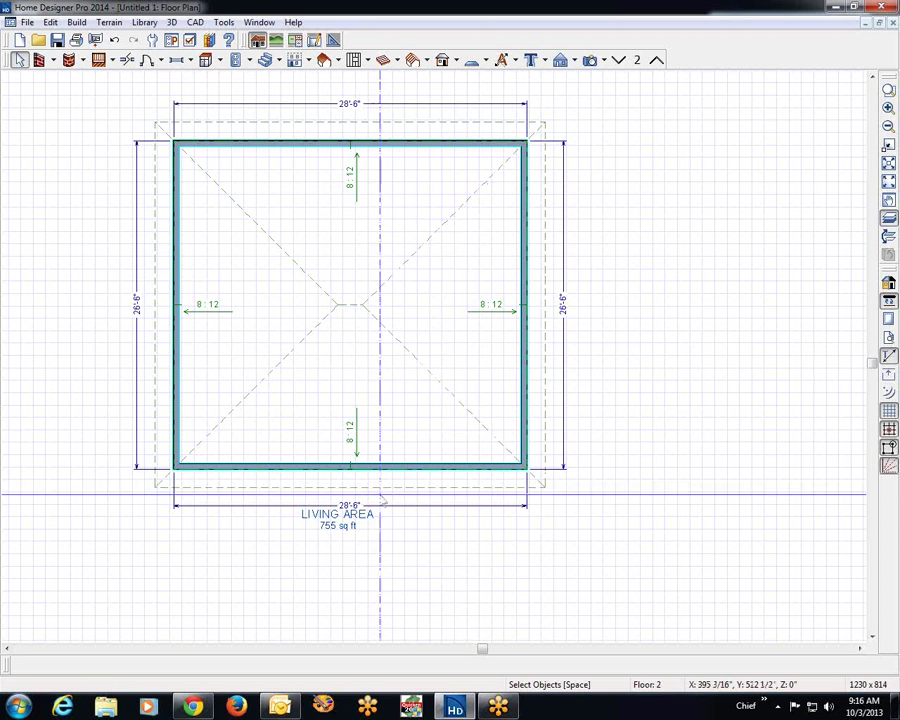
click(177, 342)
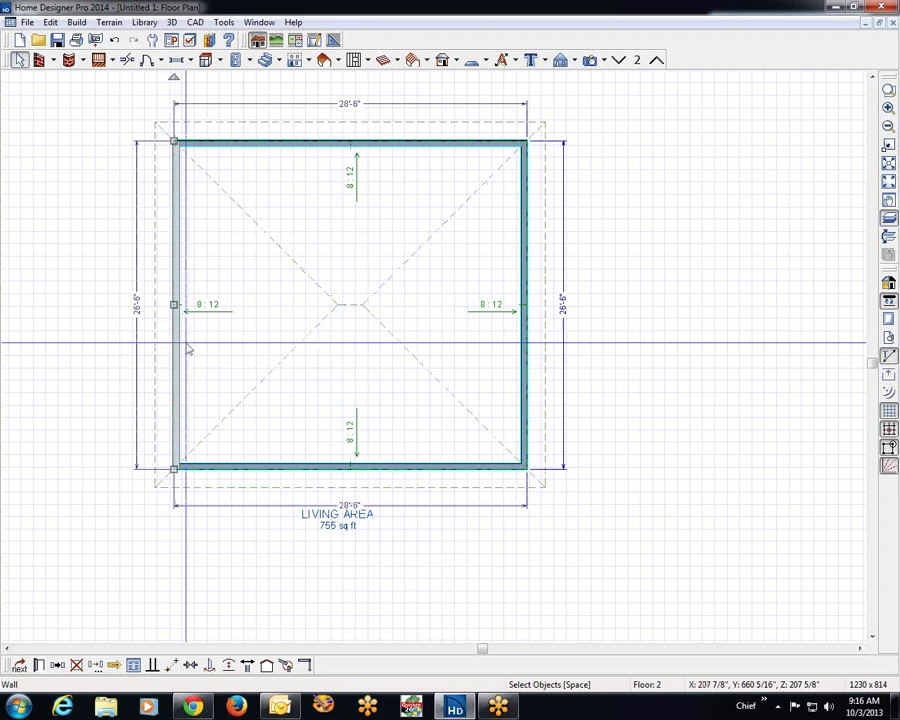
click(350, 506)
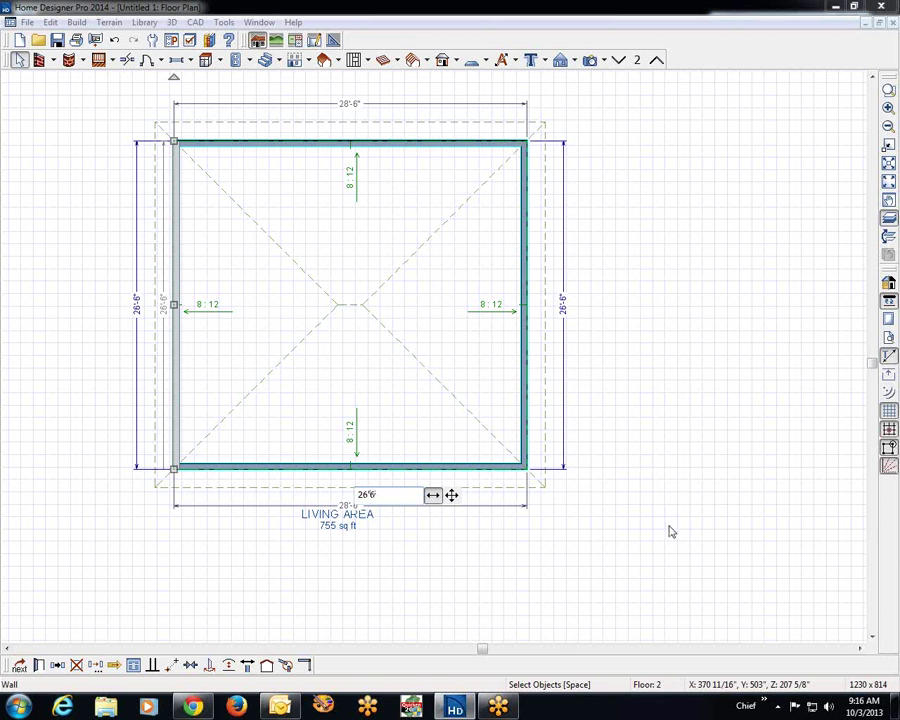
key(Return)
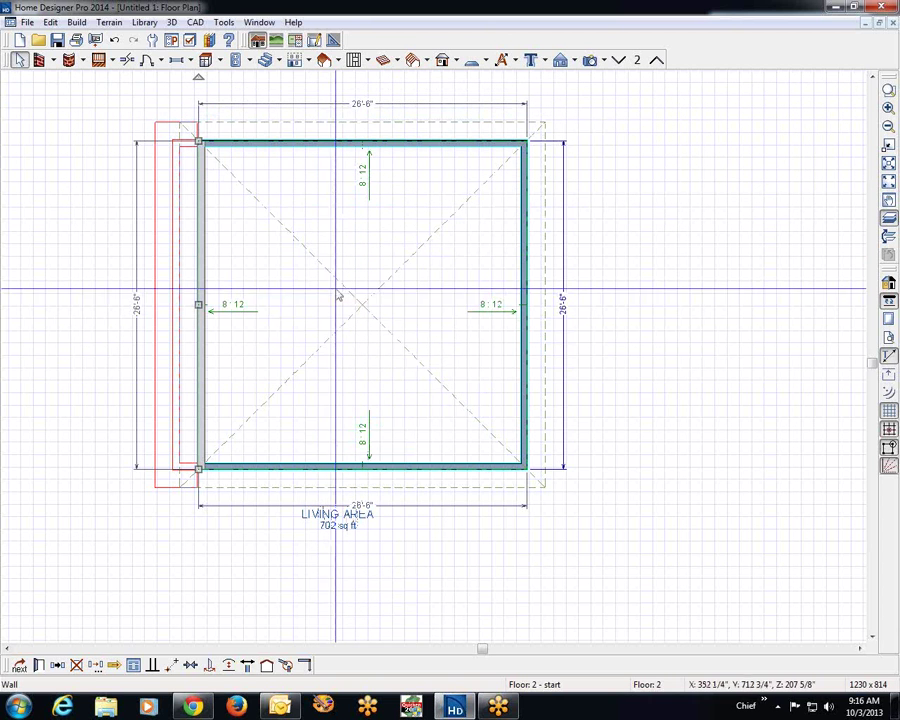
click(377, 469)
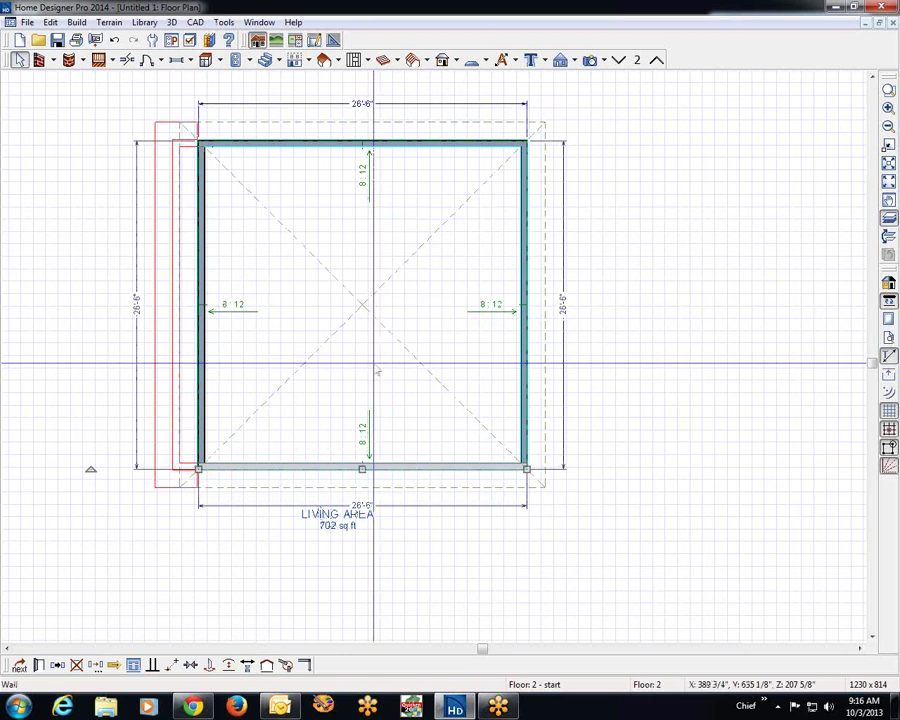
Set Full Gable Wall on Floor 2's bottom and top walls, then go down to Floor 1.
click(39, 667)
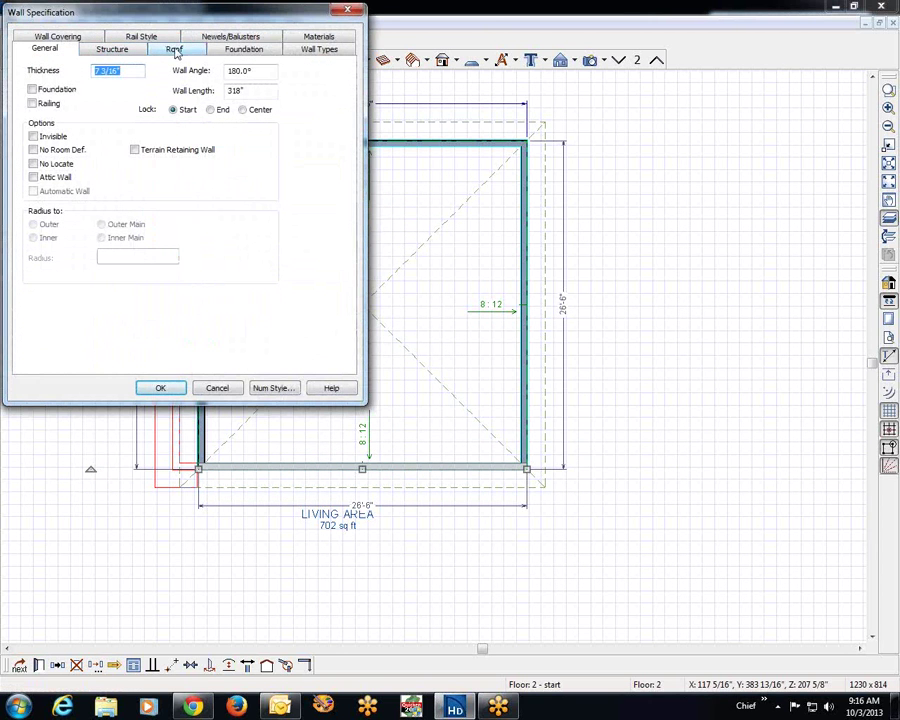
click(174, 50)
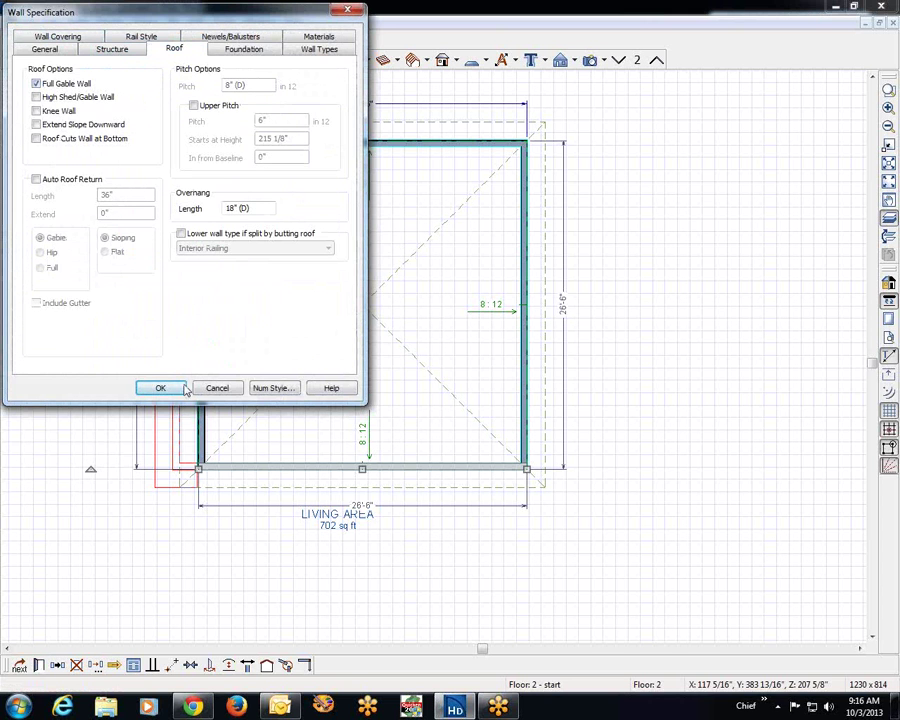
key(Return)
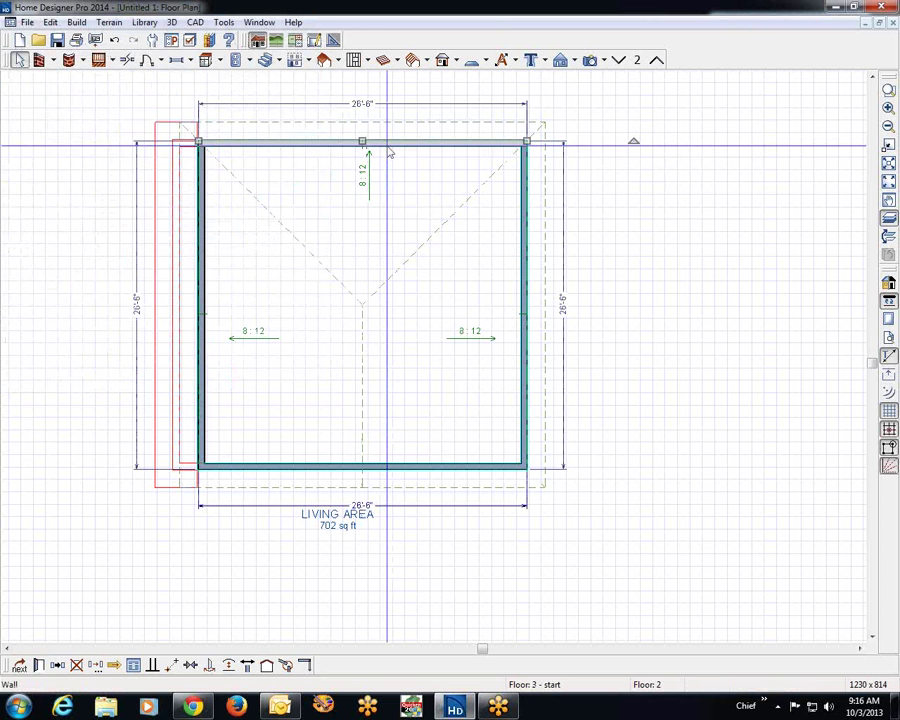
click(38, 665)
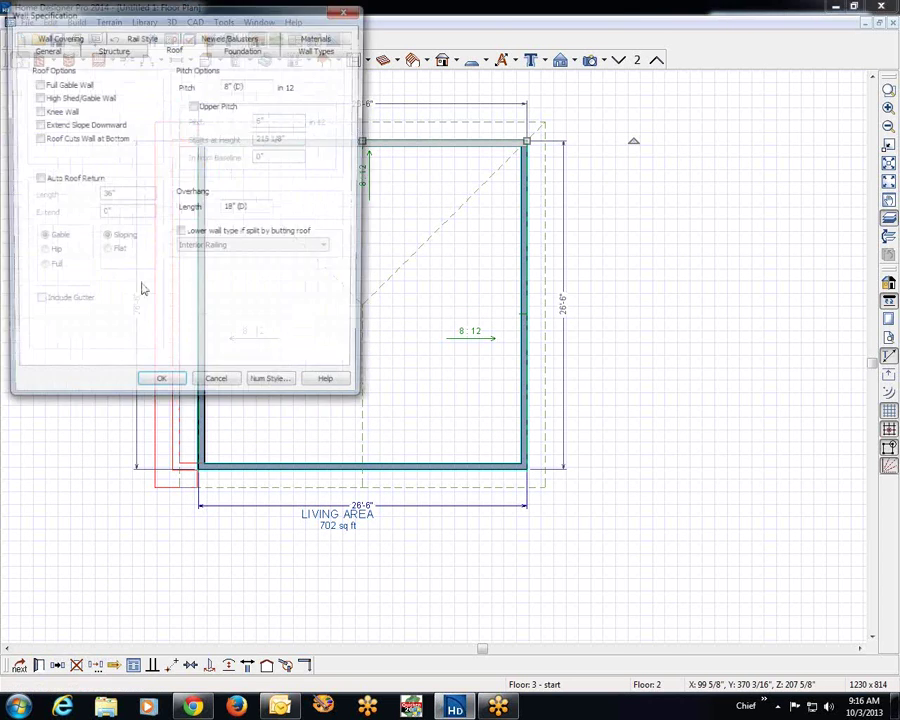
click(173, 388)
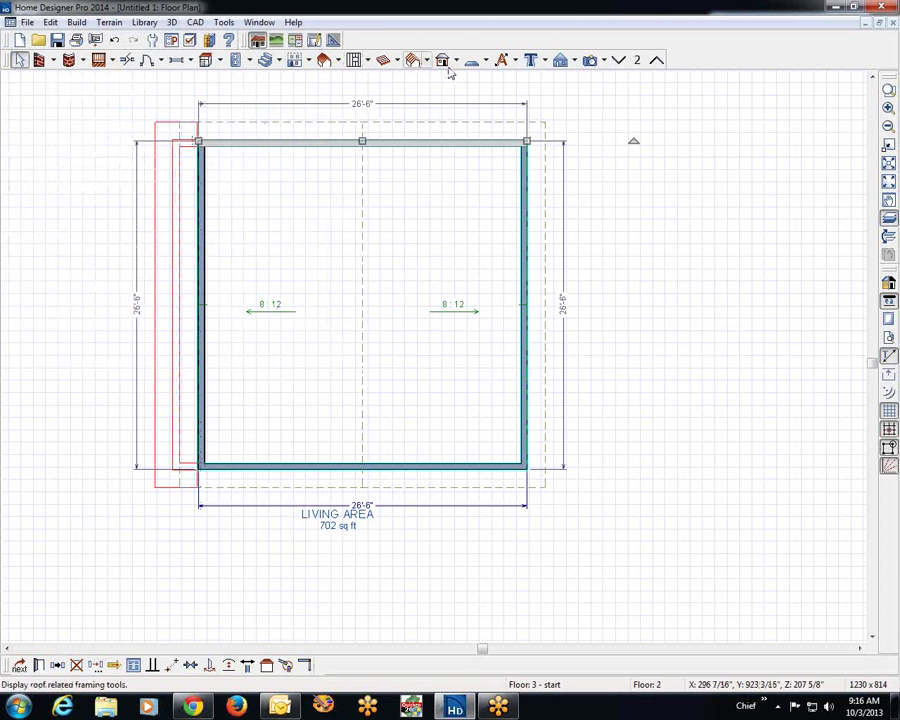
click(590, 95)
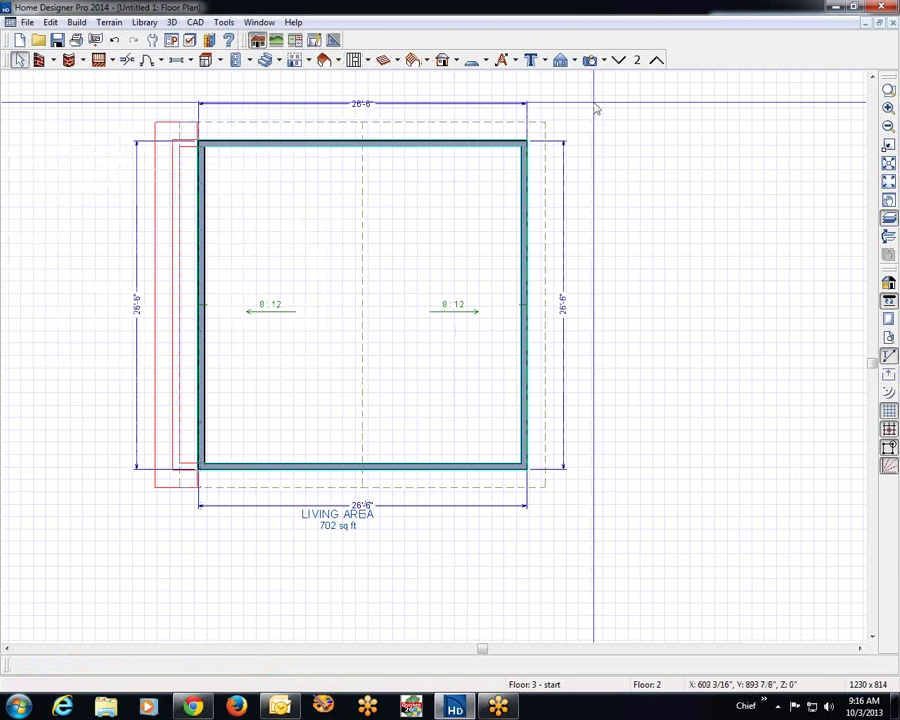
click(619, 61)
Move Floor 1's left wall inward and align it with the wall above.
click(174, 365)
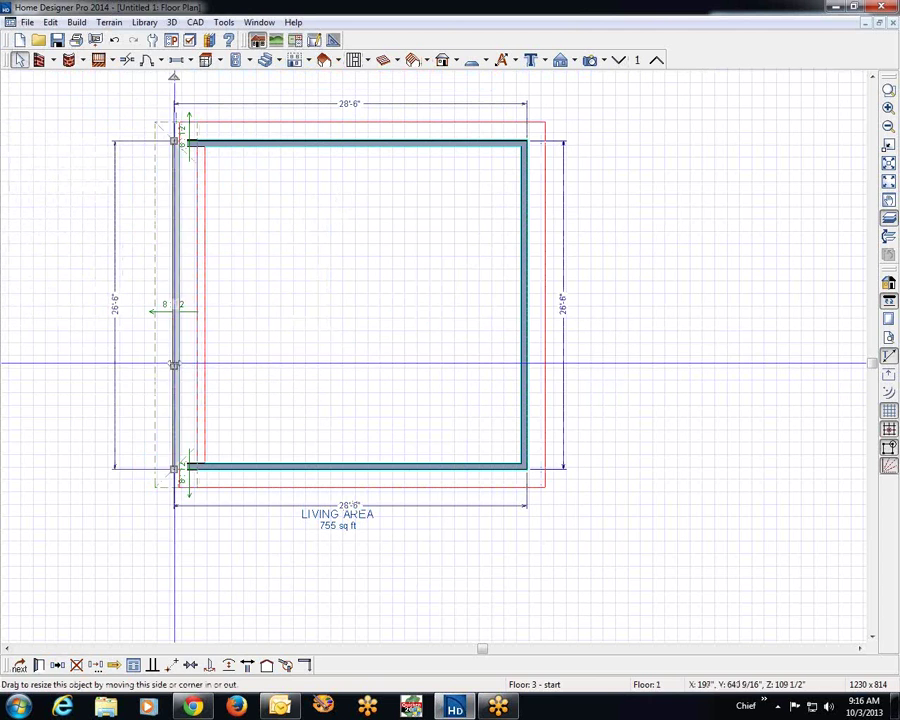
drag(174, 365, 197, 364)
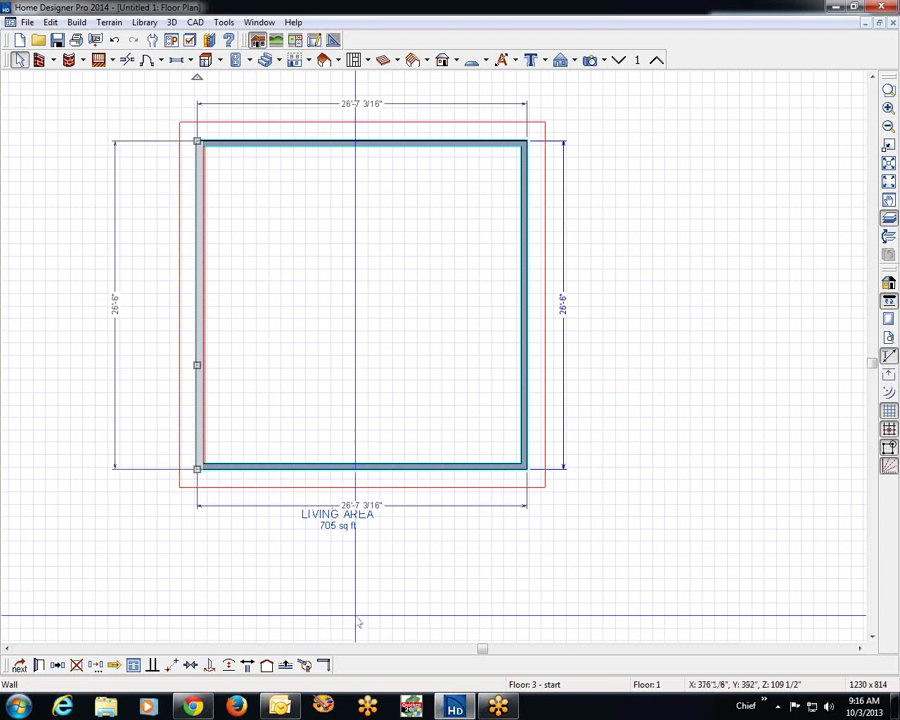
click(285, 667)
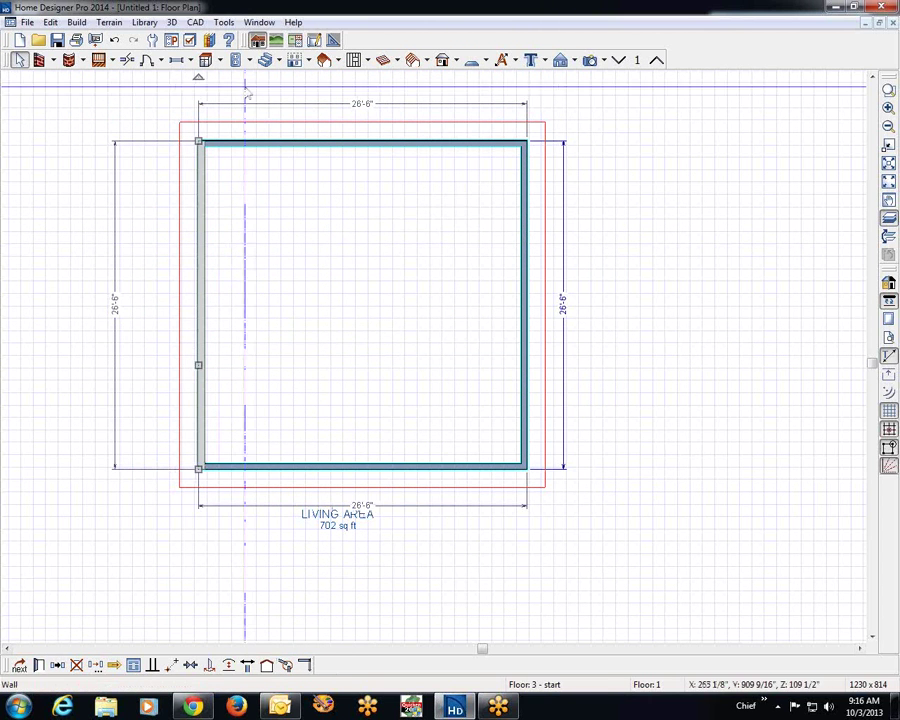
On the foundation level, move the left wall inward and align it with the wall above.
key(ctrl+z)
key(ctrl+z)
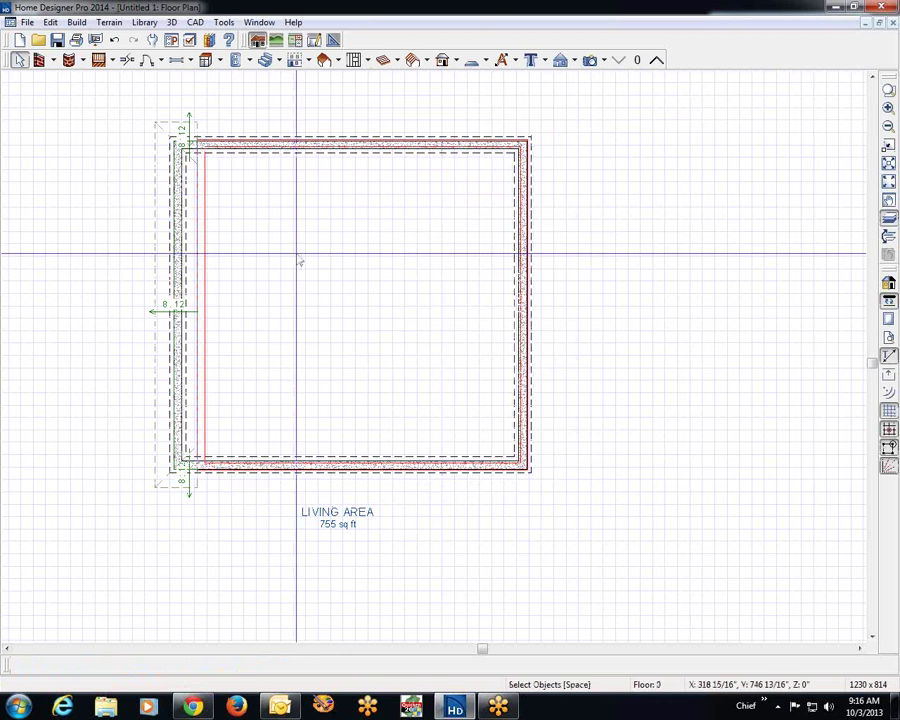
click(180, 348)
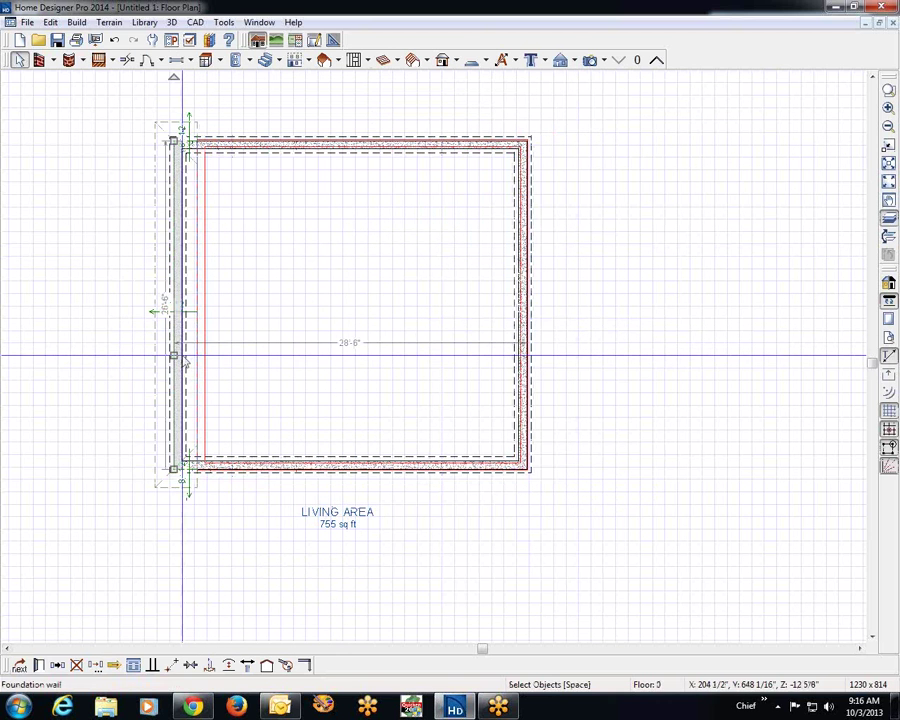
drag(180, 355, 196, 354)
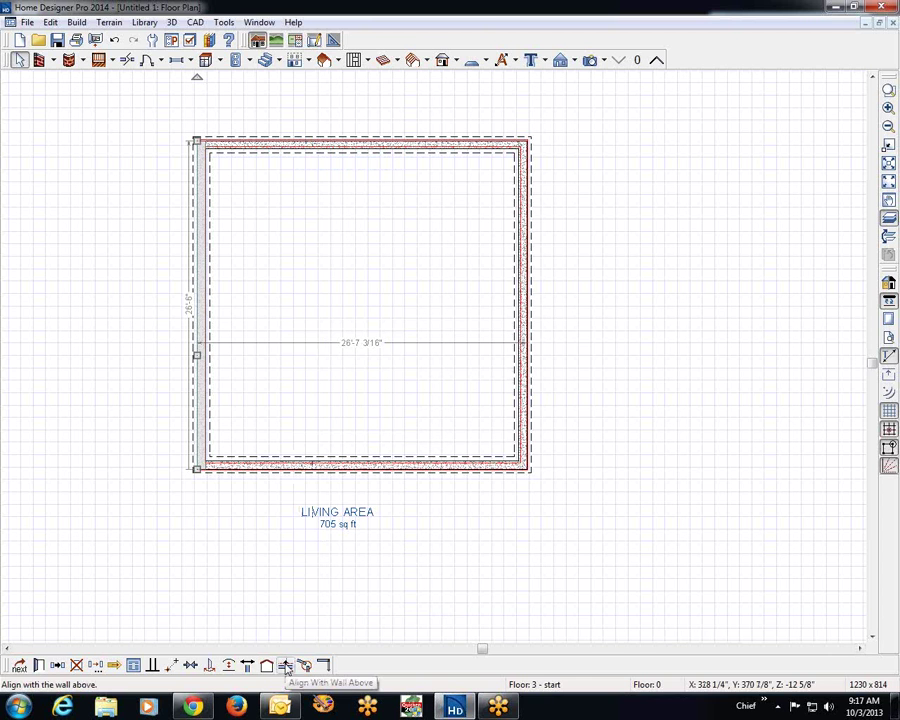
click(285, 667)
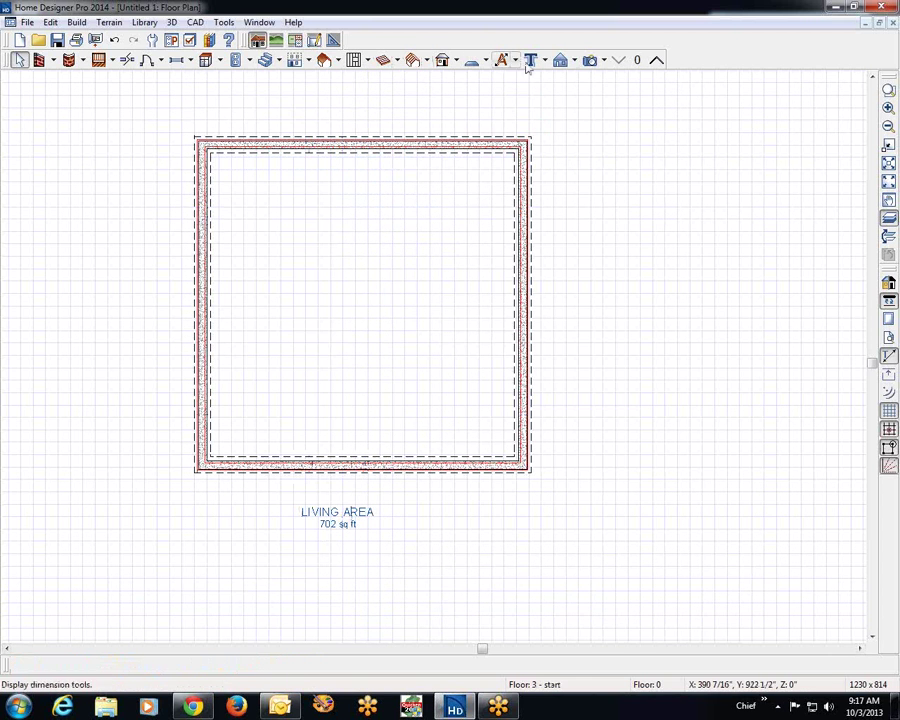
Cut a quick cross section across the house, inspect it, then close it.
click(561, 60)
drag(392, 312, 392, 262)
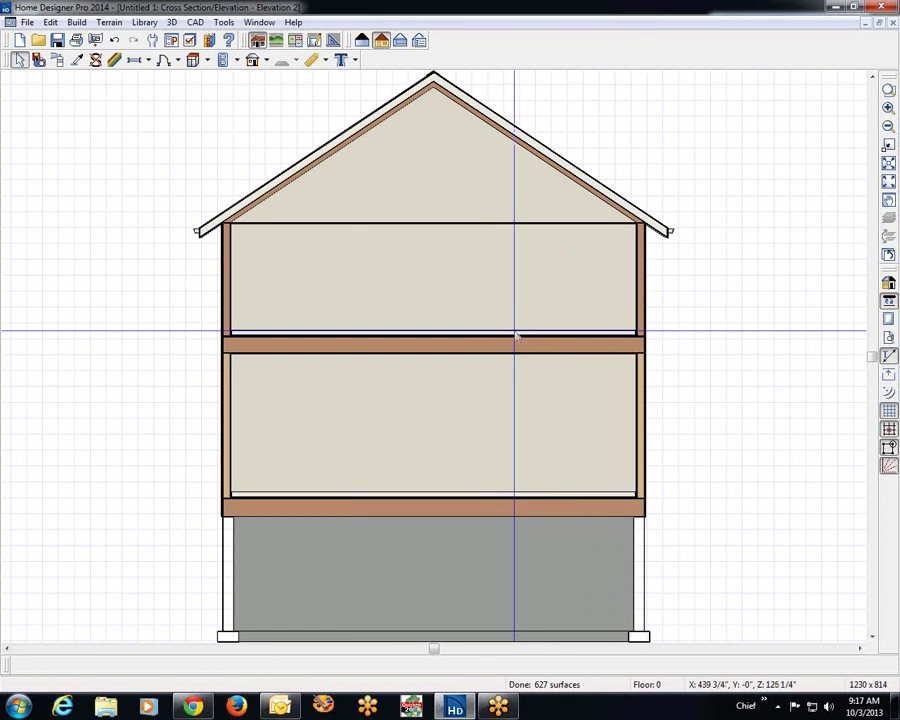
right_click(363, 288)
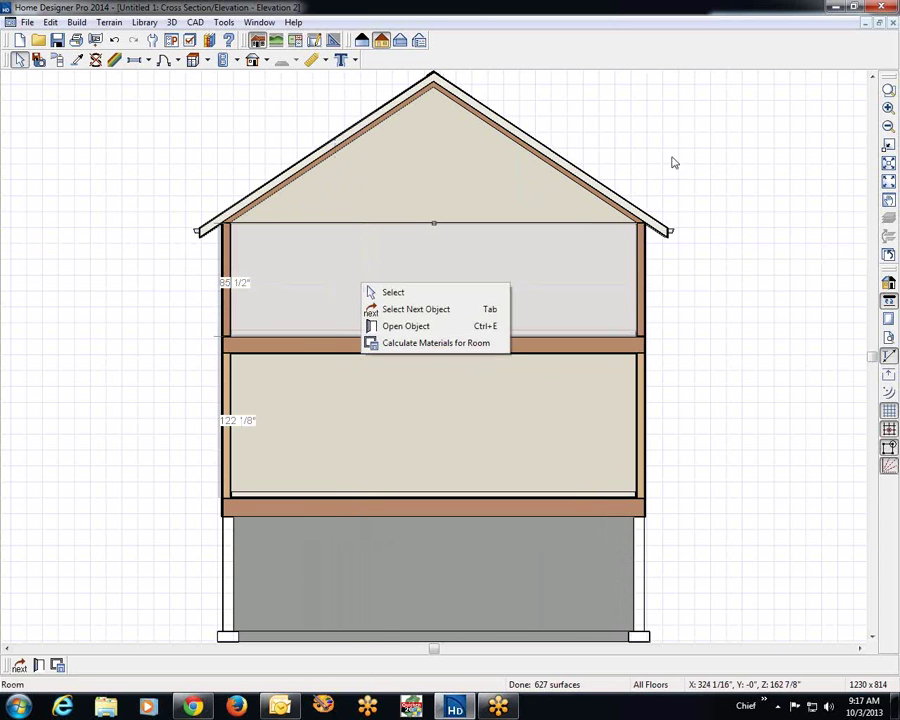
click(871, 137)
click(871, 140)
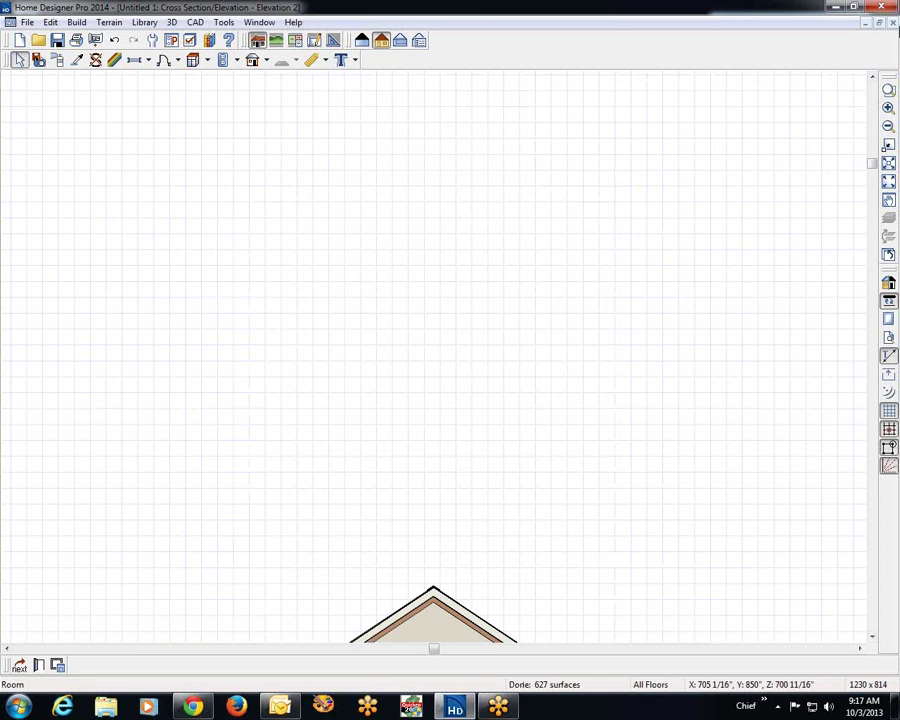
click(891, 23)
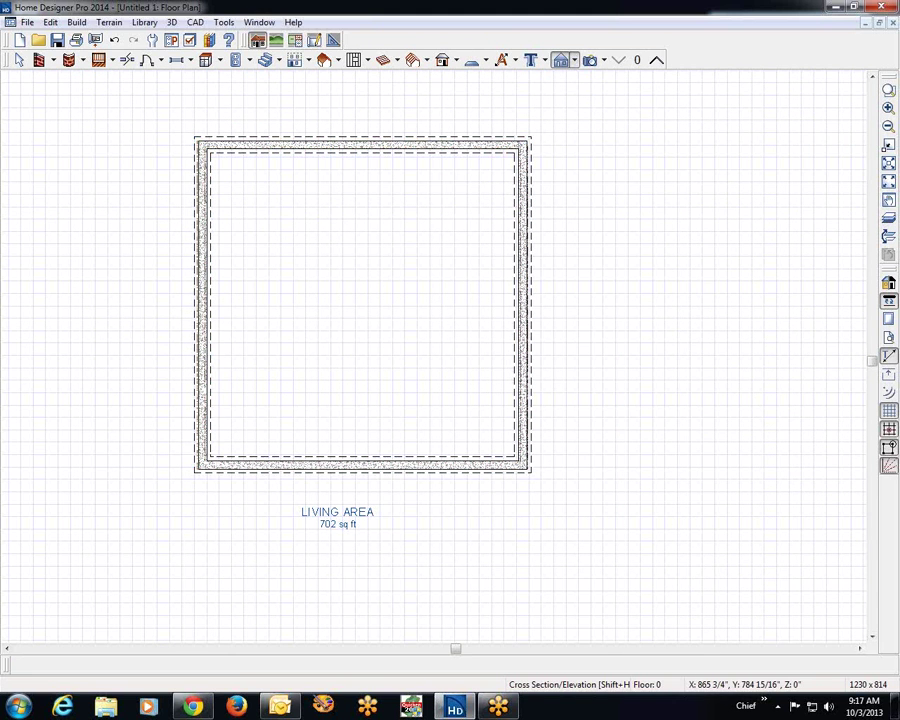
Switch the floor plan to the second floor.
click(637, 60)
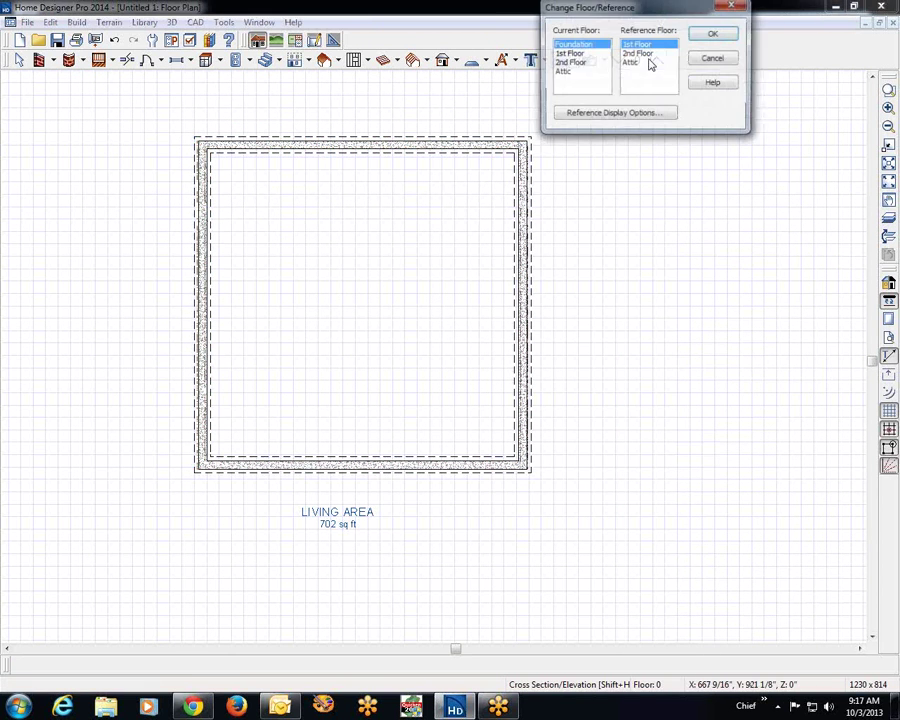
click(713, 60)
double_click(656, 60)
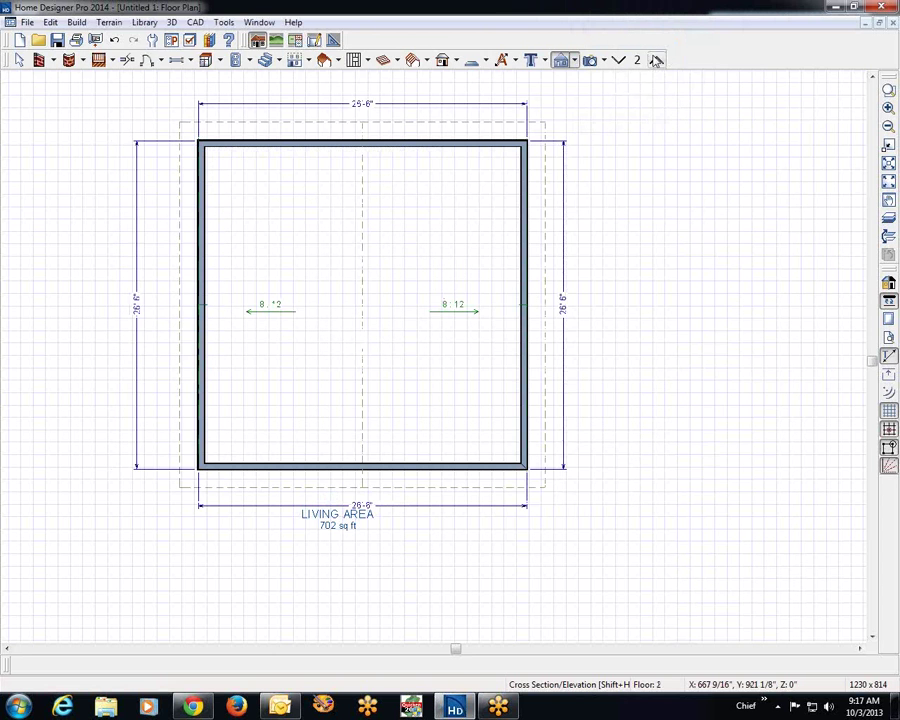
click(657, 60)
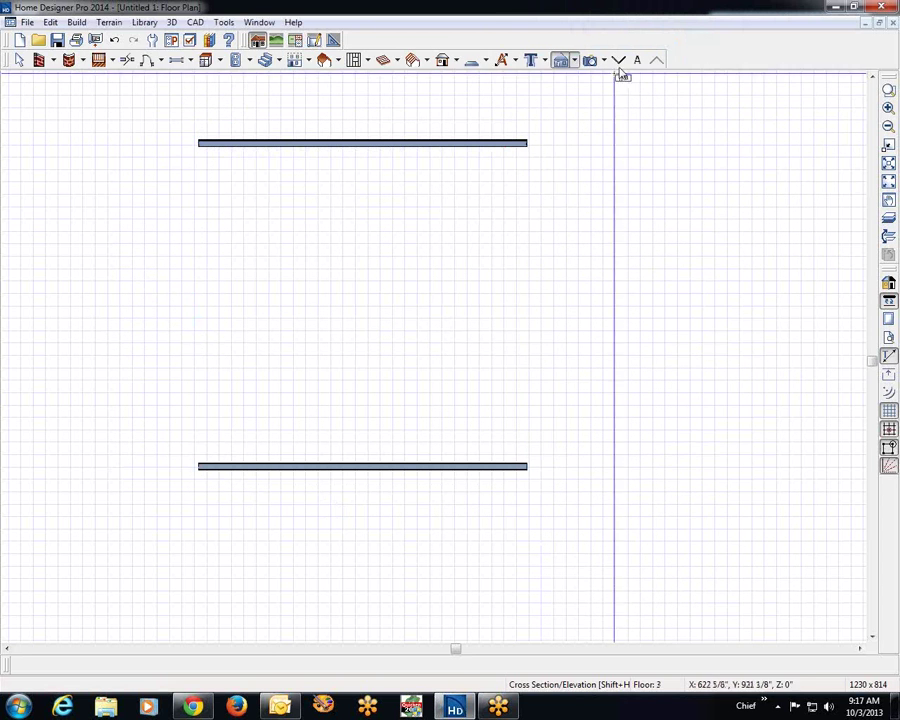
click(619, 60)
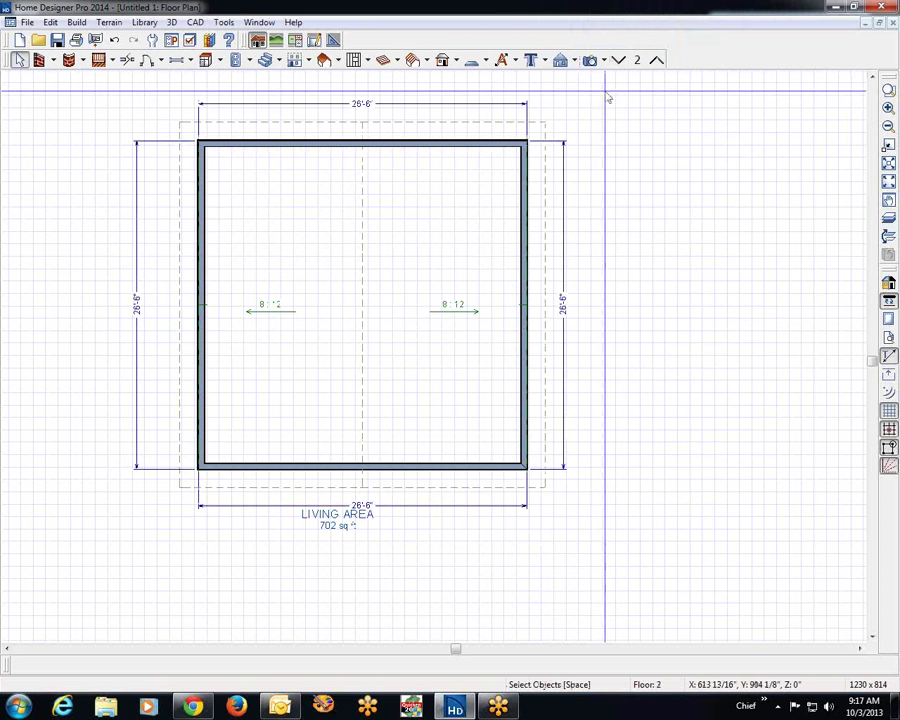
Confirm the Build Roof settings of 8" pitch and 18" overhangs.
right_click(450, 254)
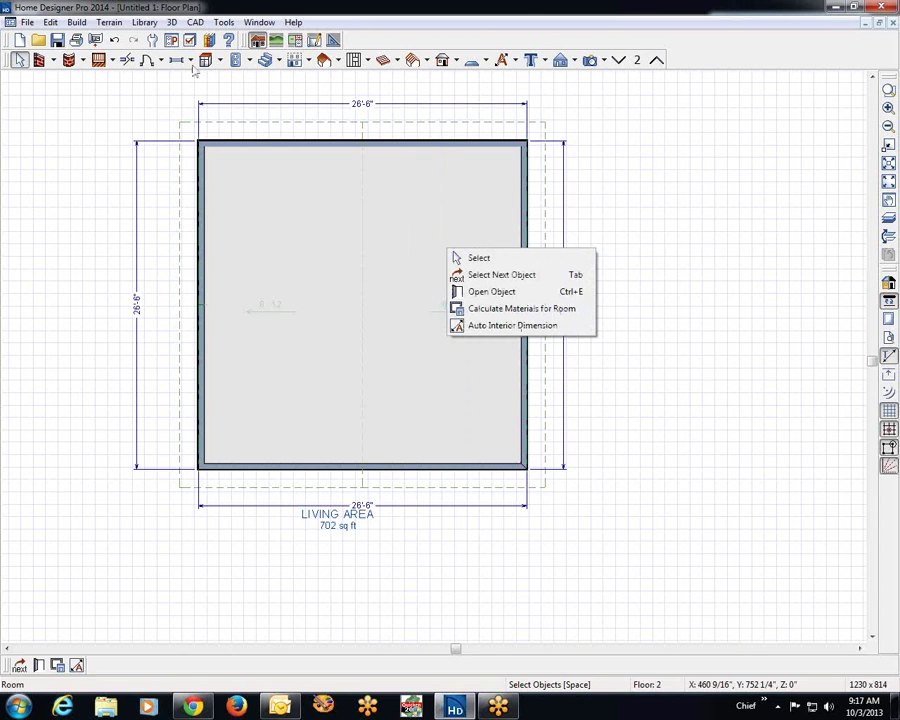
double_click(324, 60)
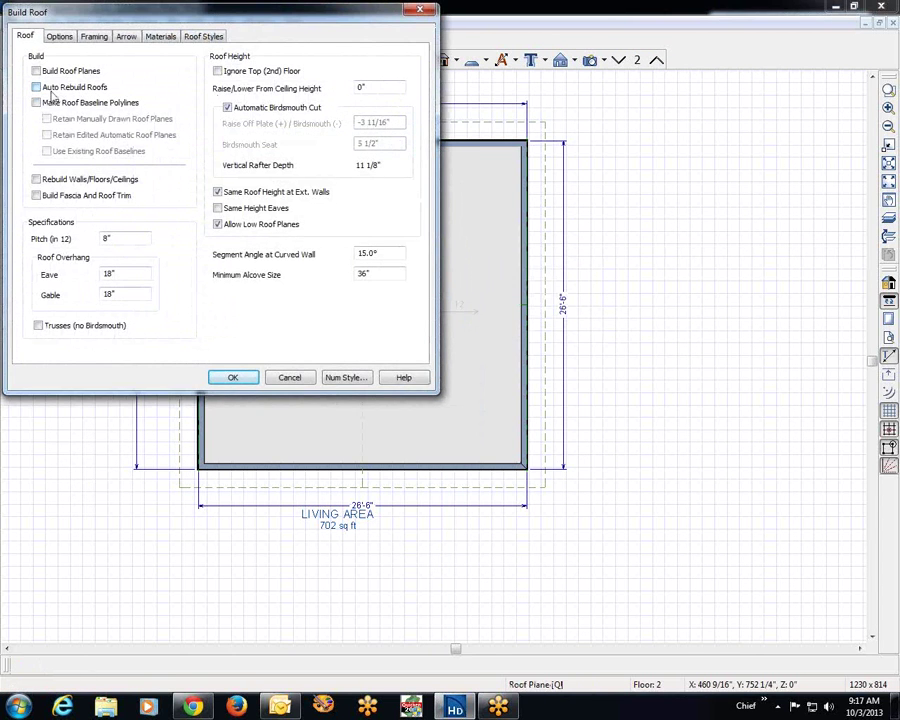
click(245, 381)
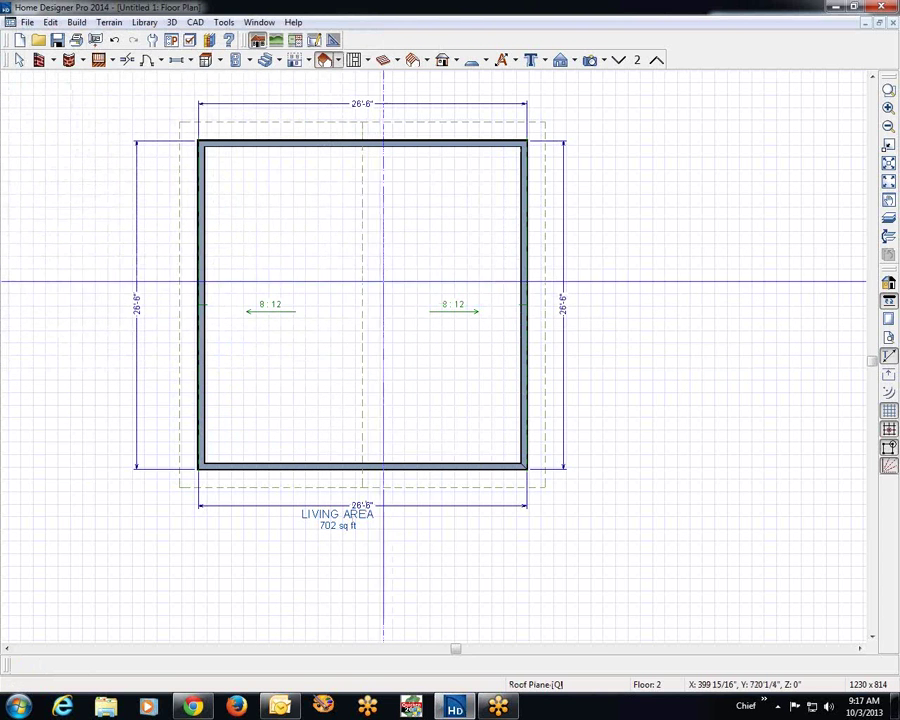
Set the upper room's Finished Ceiling height to 11' 9" in its specification dialog.
right_click(385, 281)
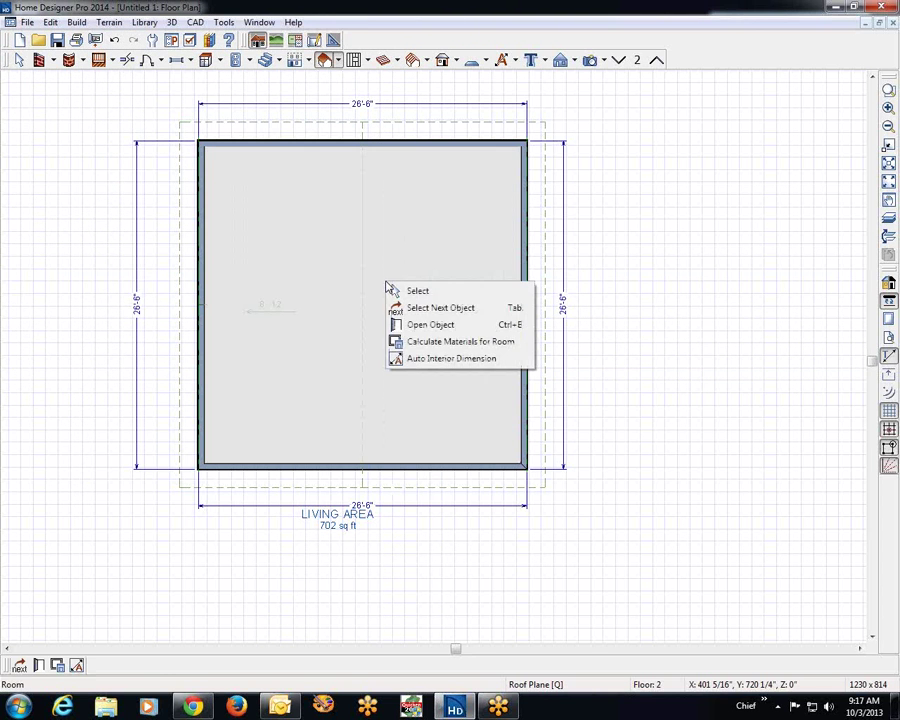
click(420, 325)
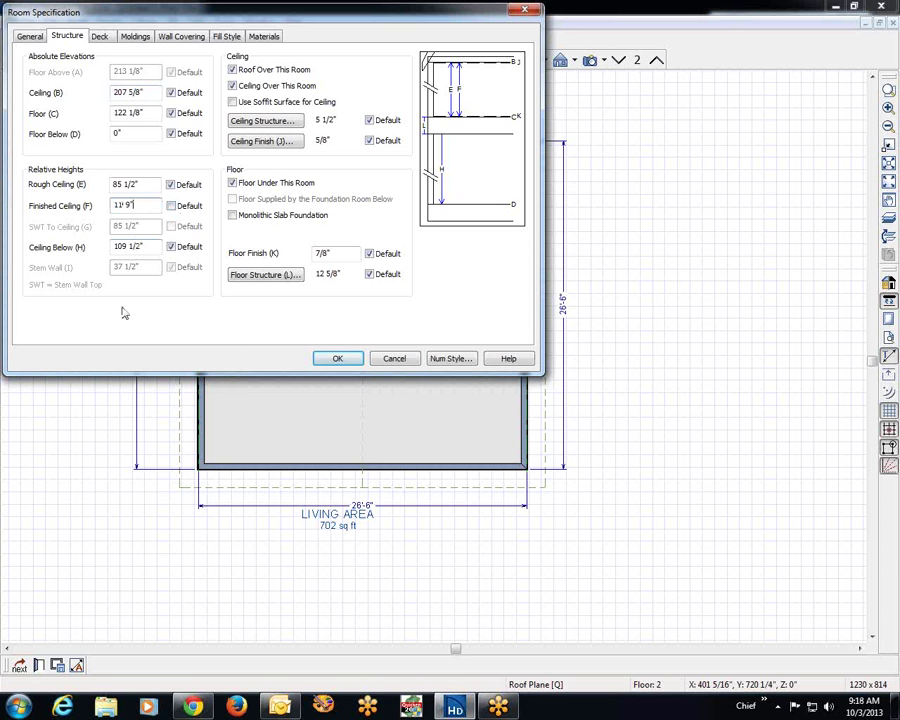
click(338, 358)
key(super)
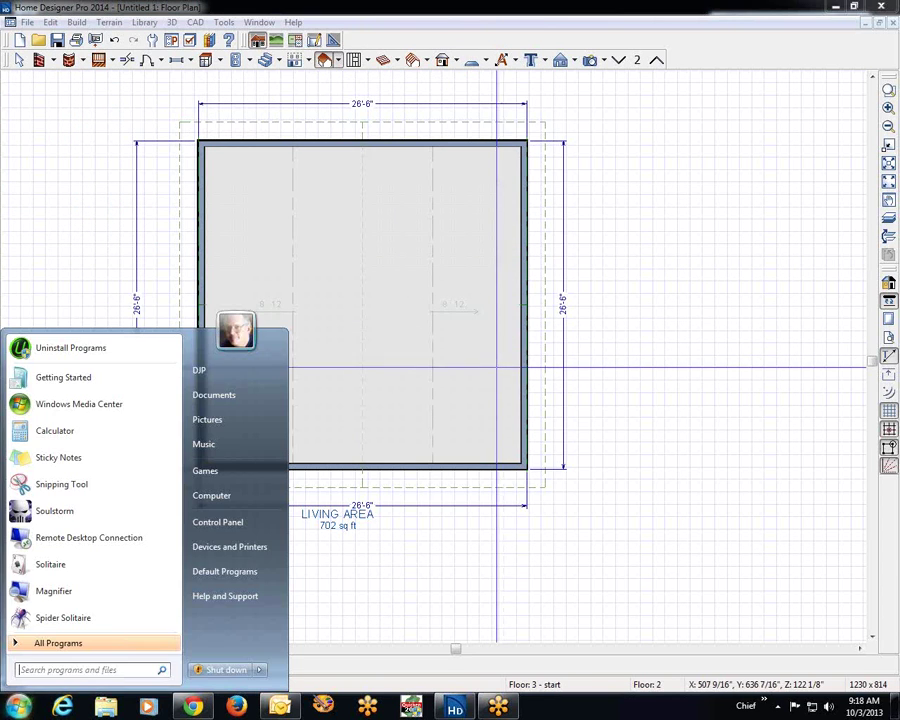
key(Escape)
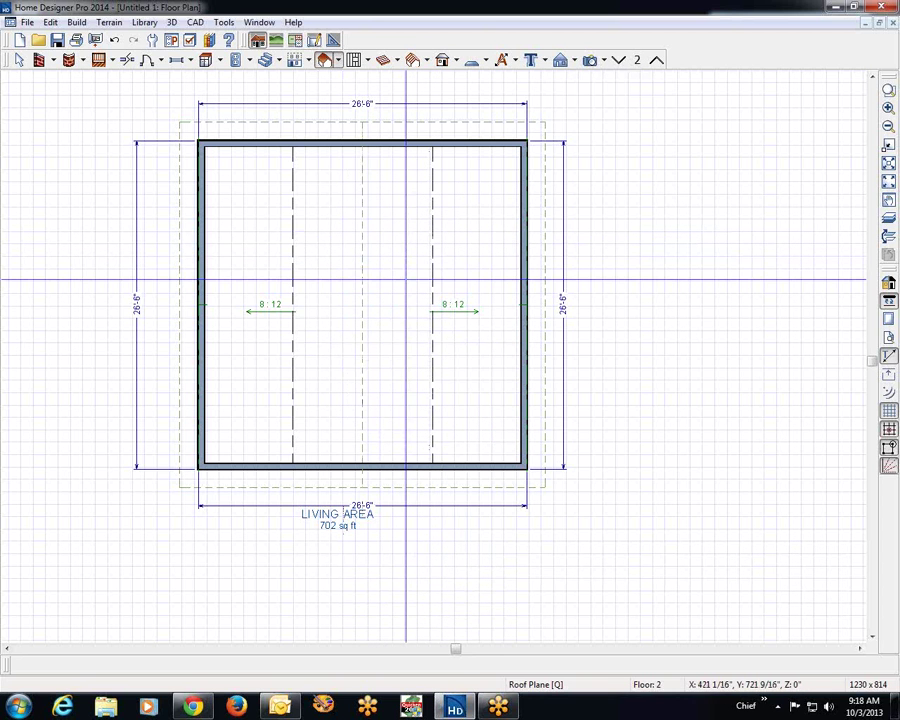
Cut a cross section and dimension the 11' 9" ceiling, upper wall, 9'-0 5/8" first floor and 7' basement.
click(561, 61)
drag(374, 400, 391, 92)
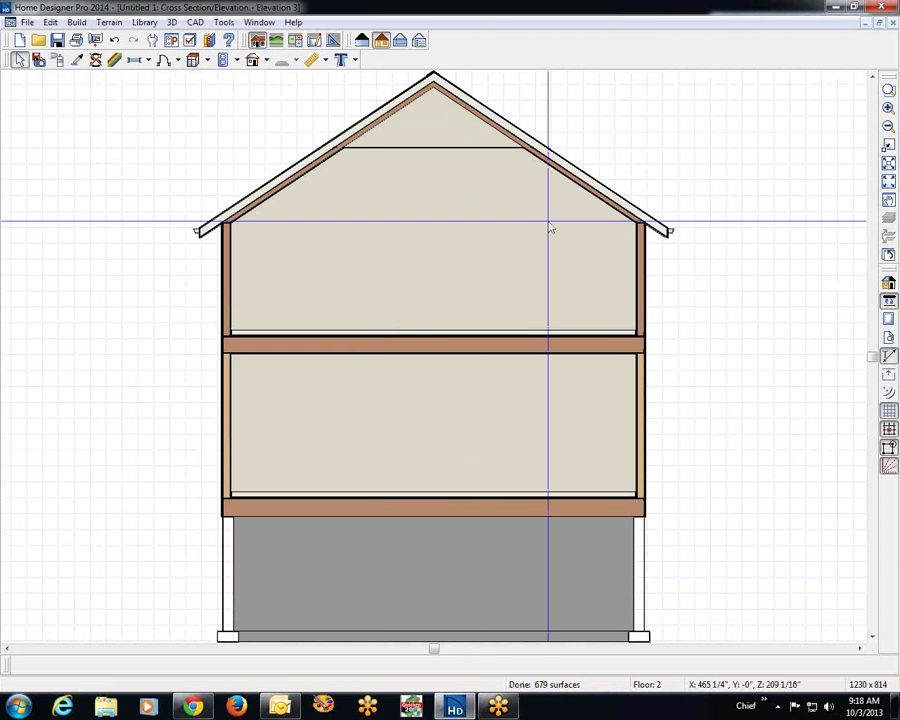
click(325, 61)
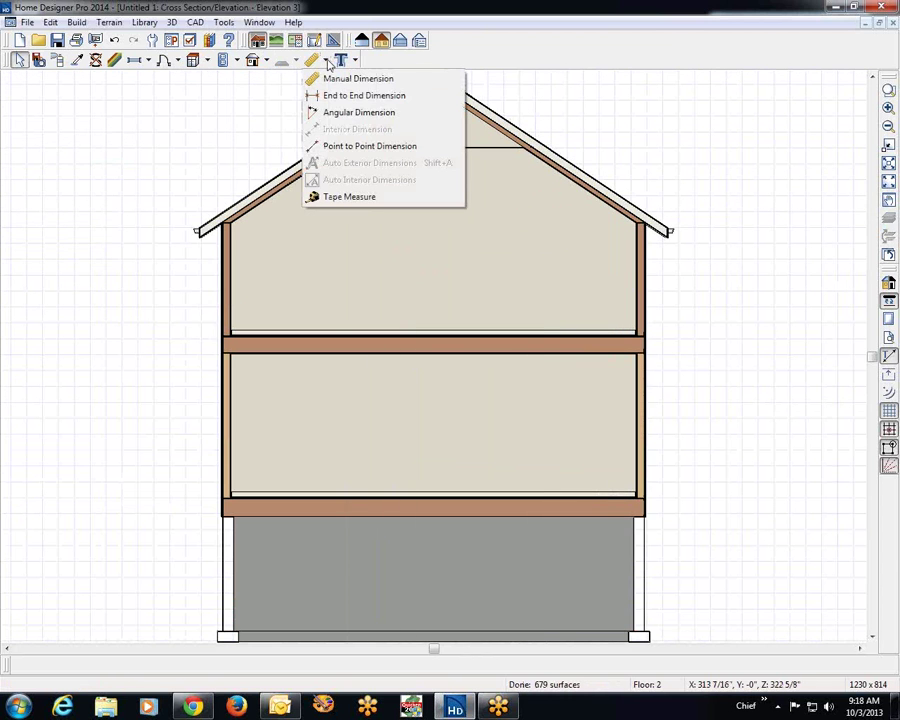
click(358, 146)
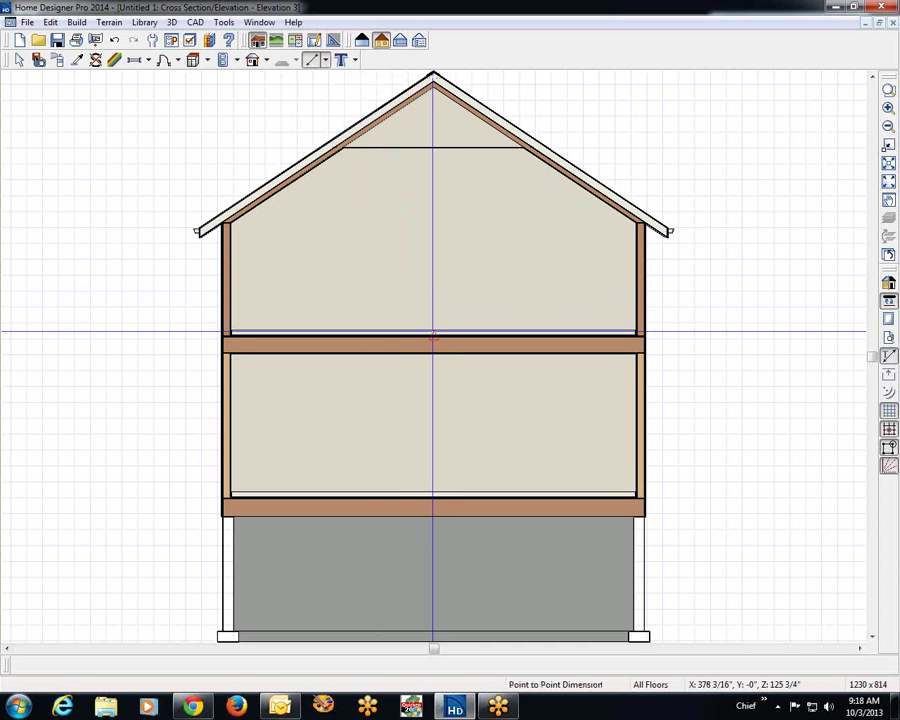
drag(434, 330, 434, 148)
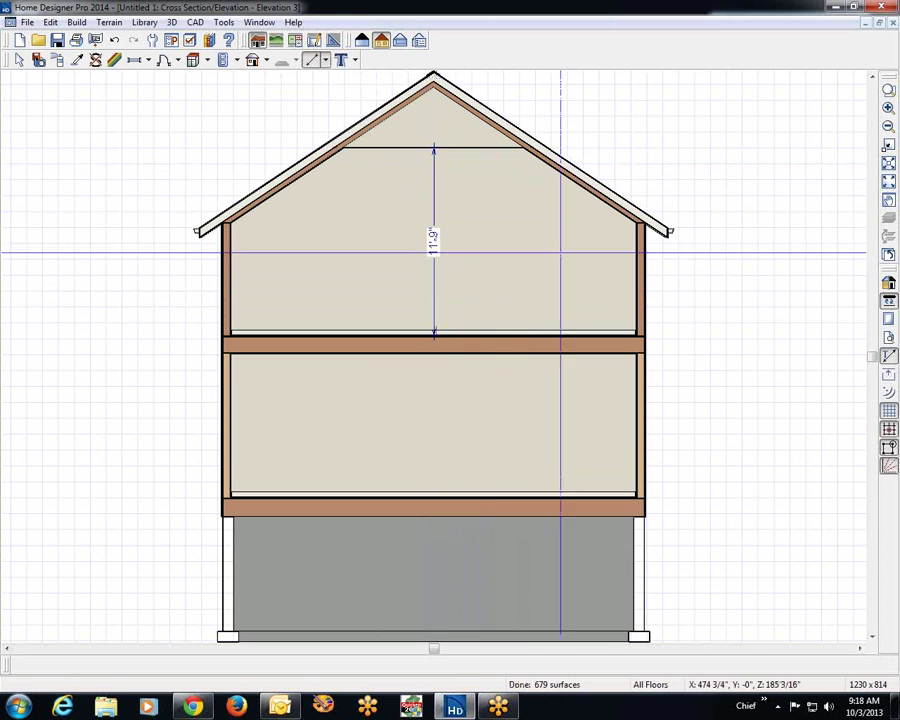
drag(232, 224, 256, 300)
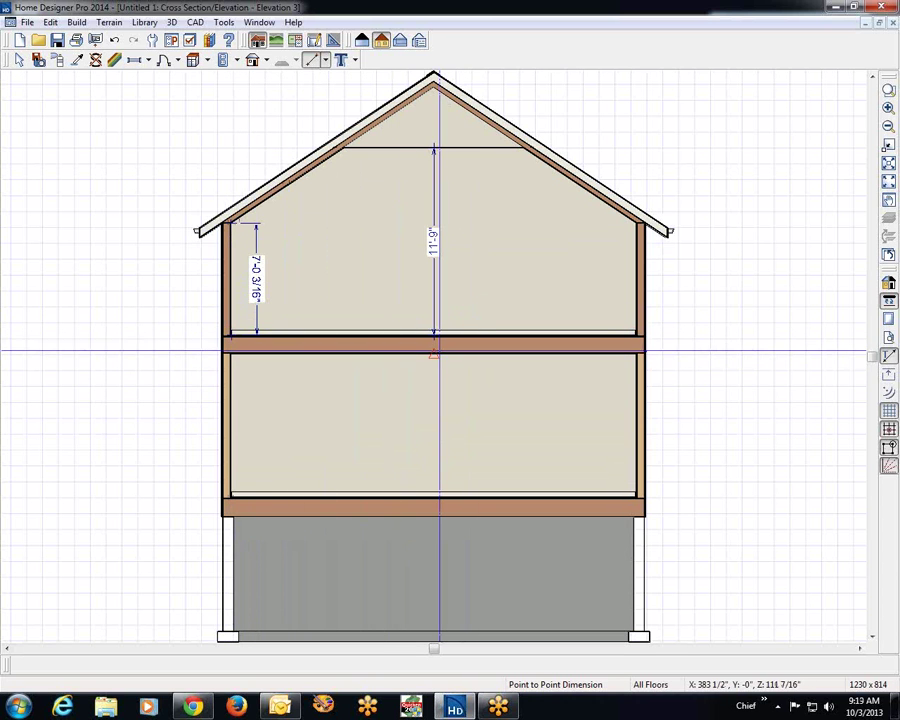
drag(434, 338, 436, 494)
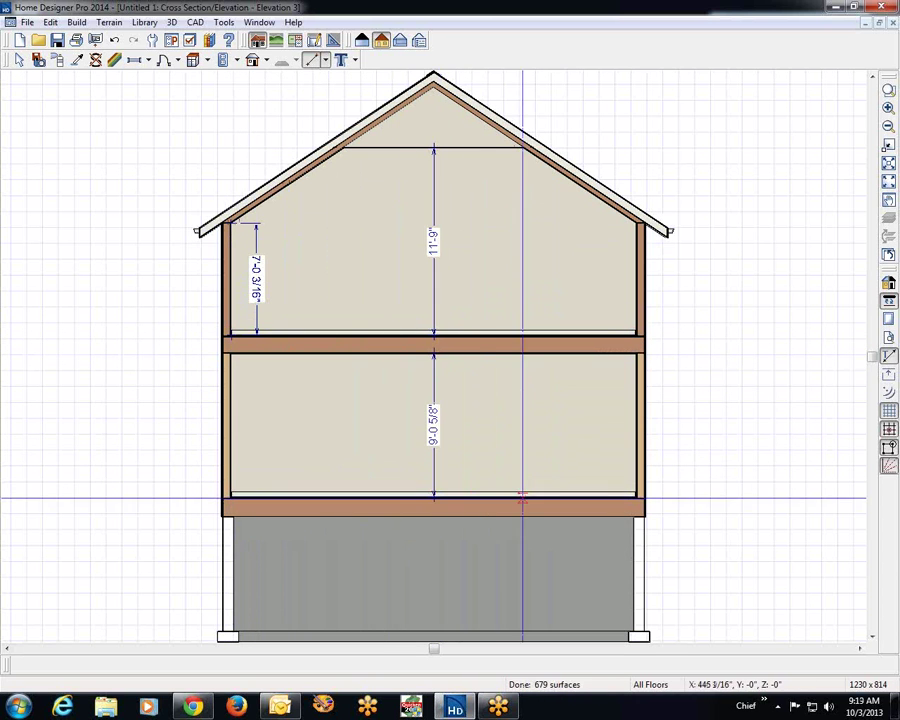
drag(491, 520, 491, 632)
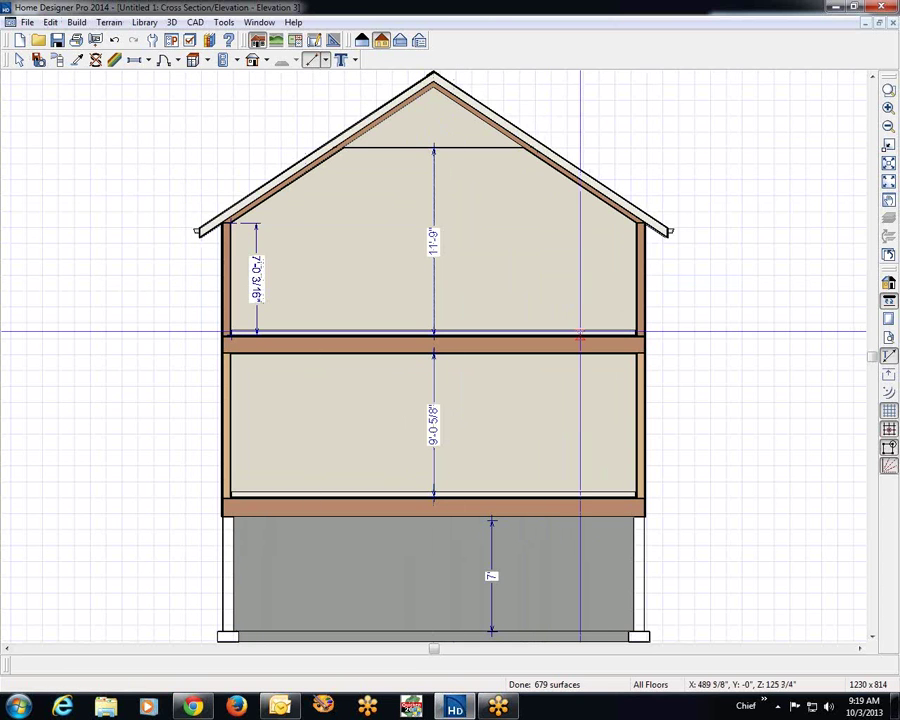
Close the cross section without saving and place a Full Camera across the upper room.
click(890, 23)
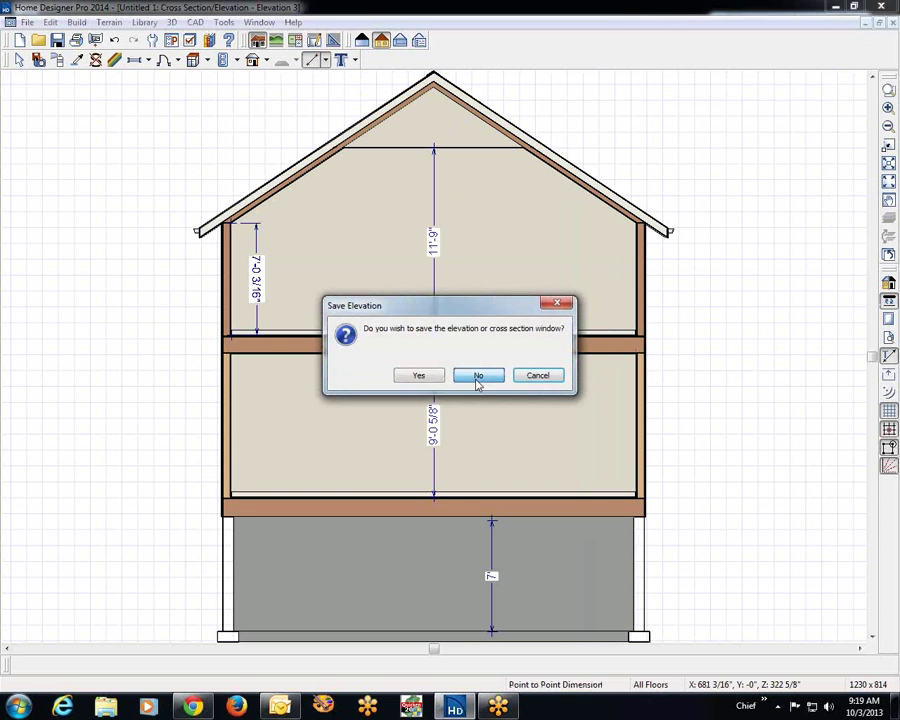
click(478, 377)
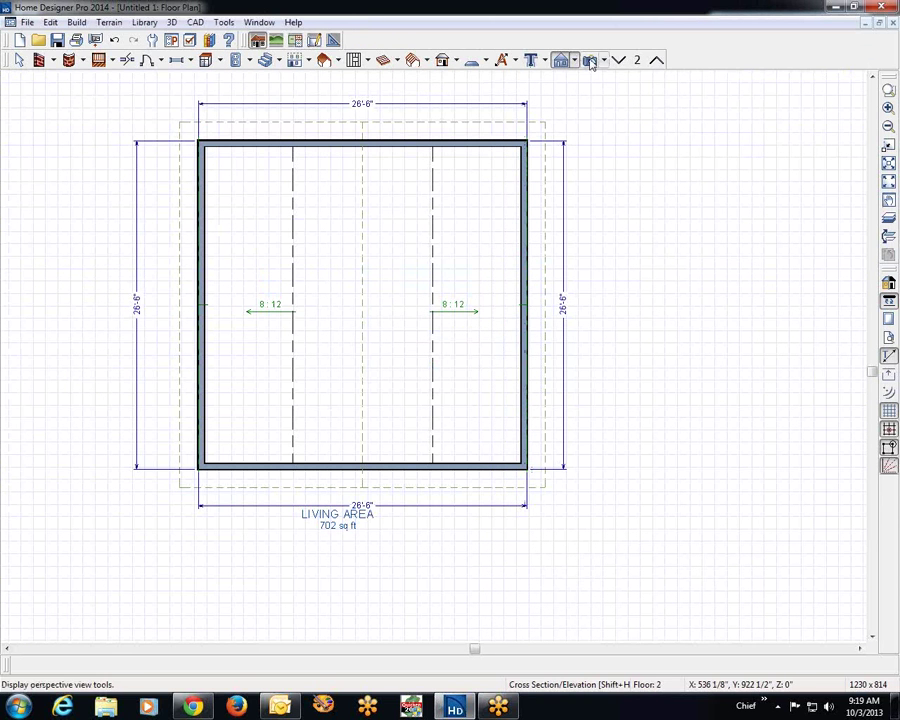
click(590, 61)
drag(464, 452, 354, 298)
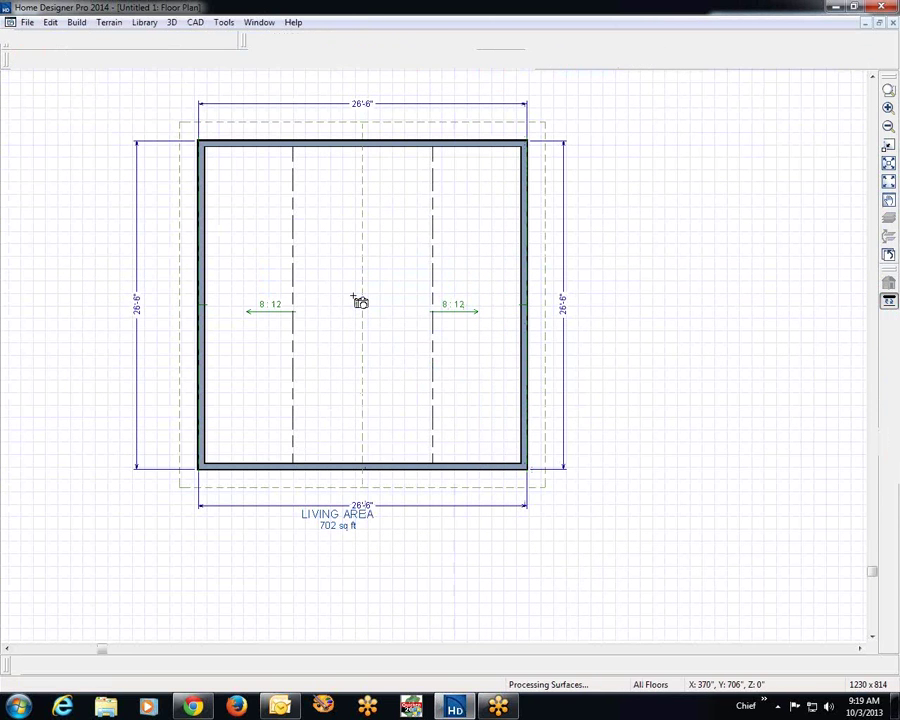